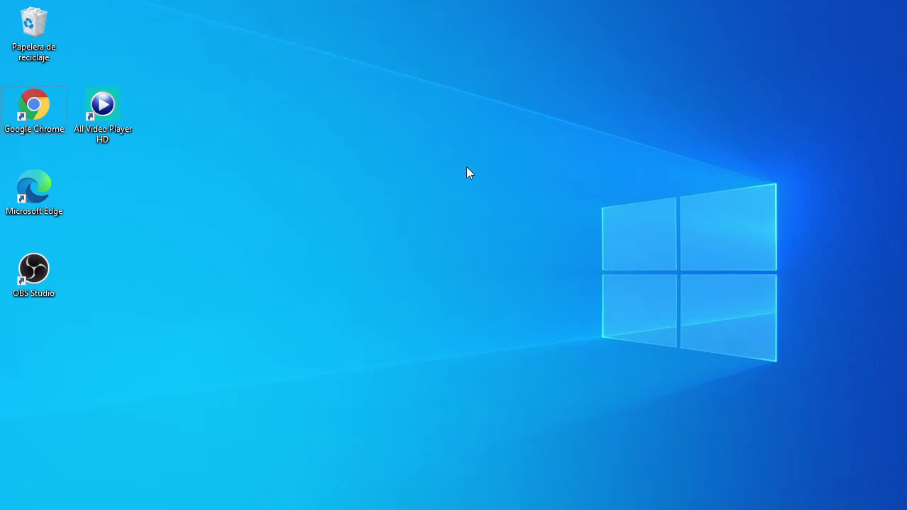
pyautogui.rightClick(467, 167)
pyautogui.click(369, 150)
pyautogui.rightClick(357, 197)
pyautogui.click(342, 204)
# Open YouTube in Google Chrome and start uploading a video.
pyautogui.doubleClick(38, 112)
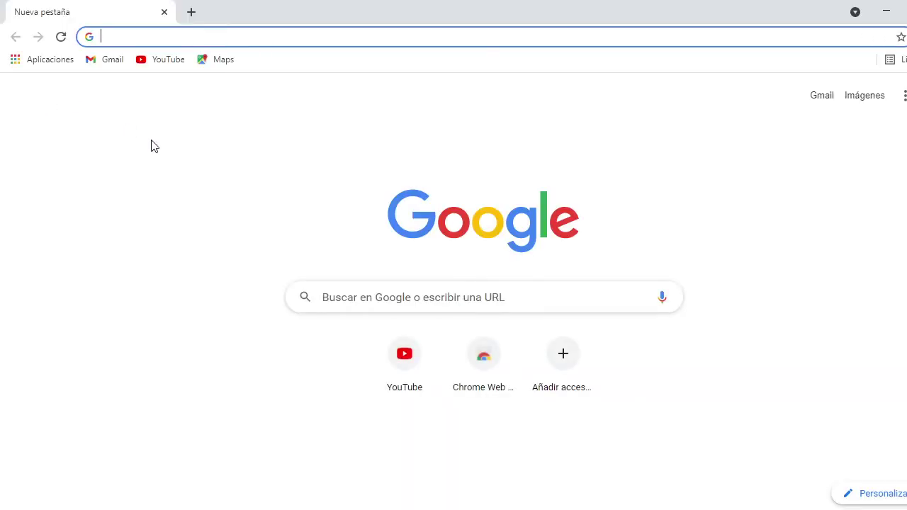
pyautogui.click(393, 355)
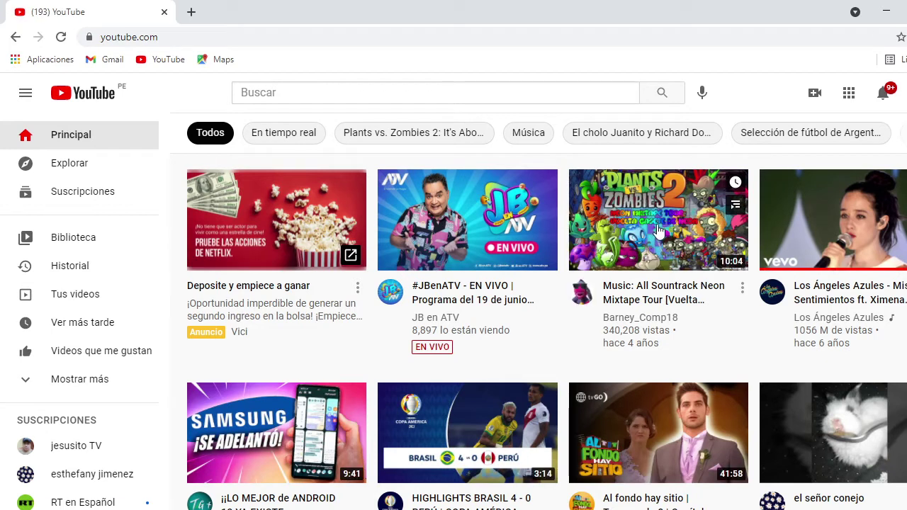
pyautogui.click(815, 94)
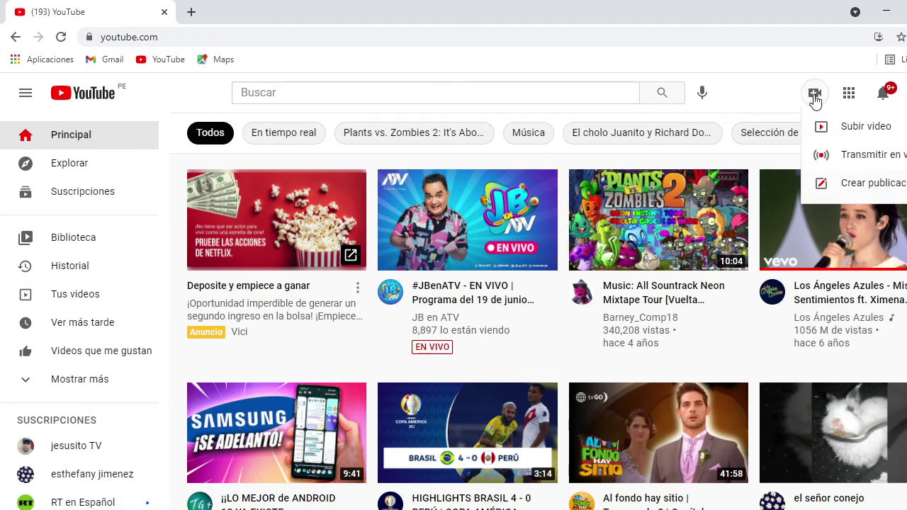
pyautogui.click(815, 94)
pyautogui.click(815, 94)
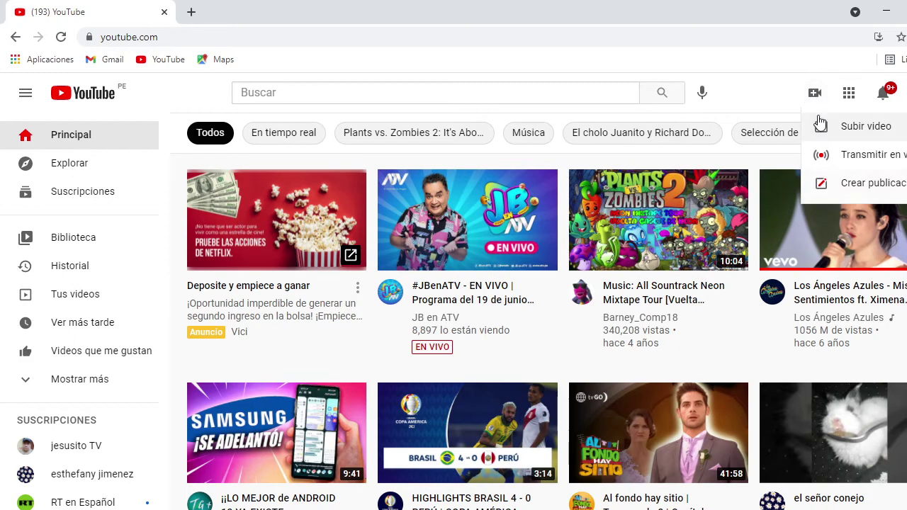
pyautogui.click(847, 139)
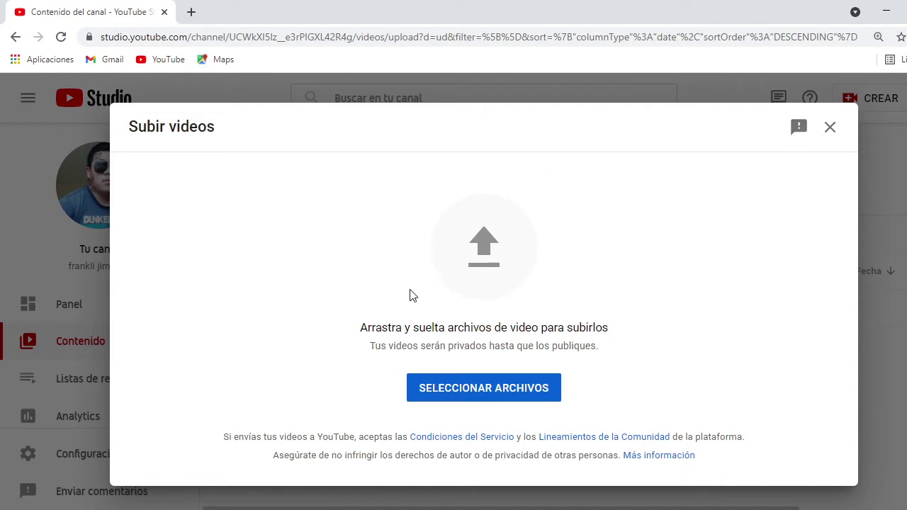
# Open the file picker for the upload and go to the SDHC (D:) drive.
pyautogui.click(489, 396)
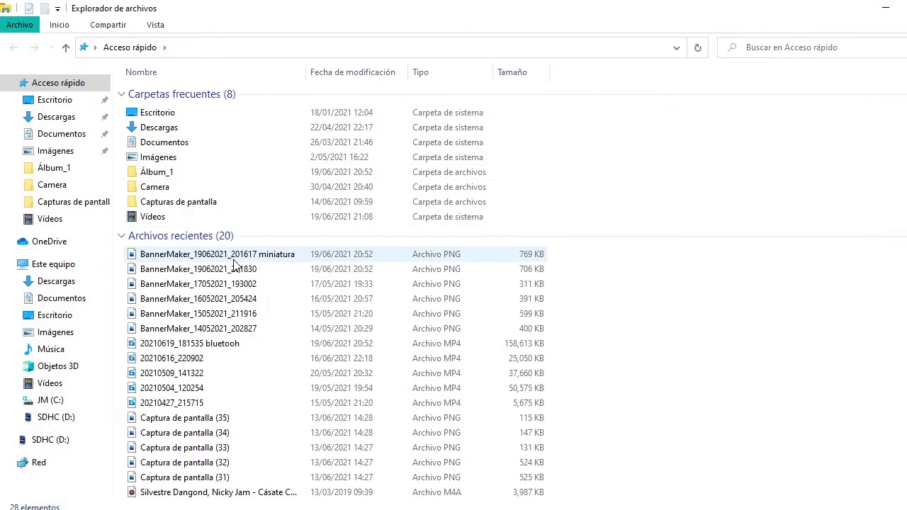
pyautogui.scroll(-1, 235, 266)
pyautogui.scroll(1, 237, 267)
pyautogui.scroll(-1, 236, 267)
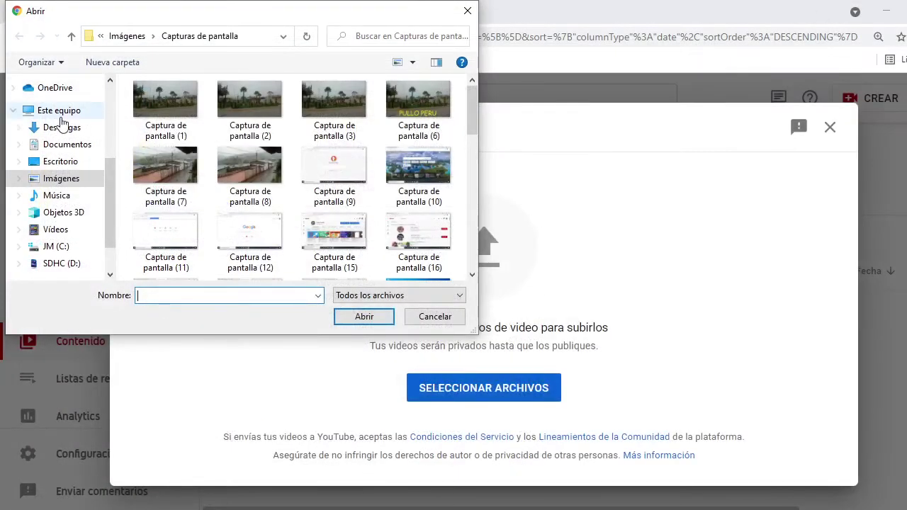
pyautogui.click(110, 275)
pyautogui.click(110, 275)
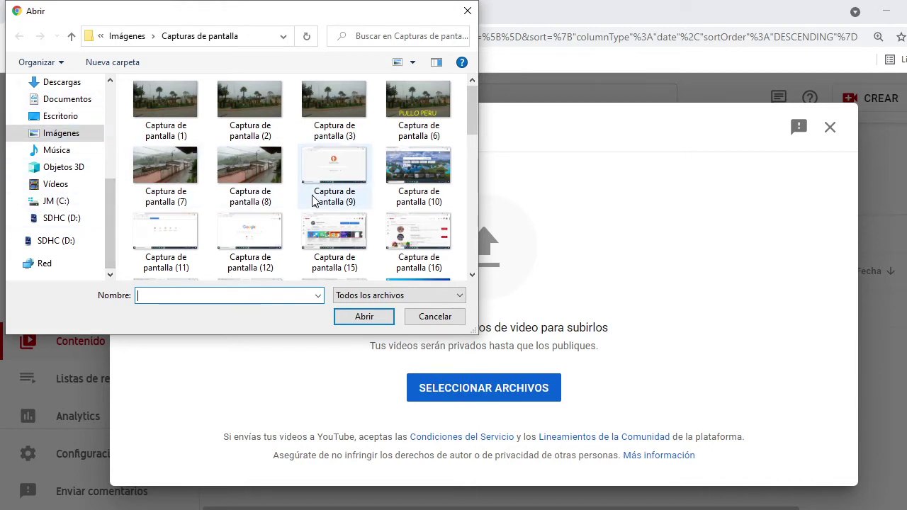
pyautogui.scroll(-2, 315, 199)
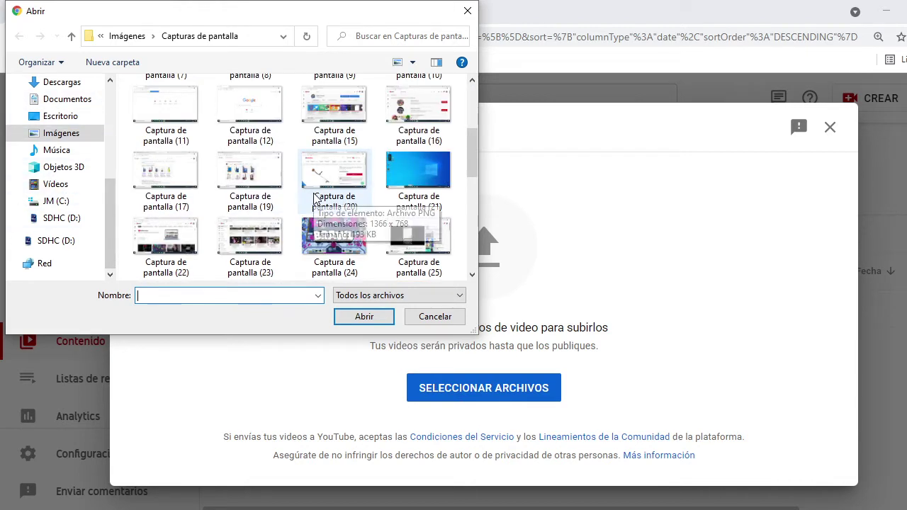
pyautogui.click(70, 221)
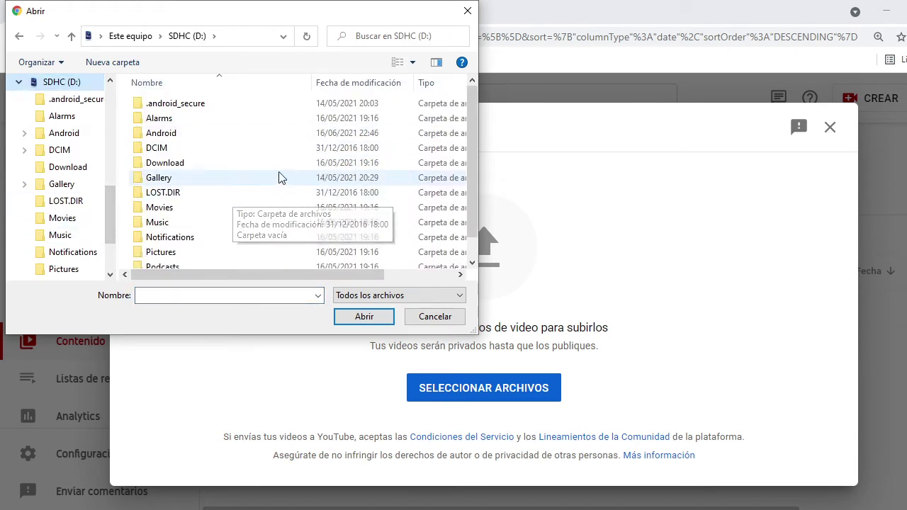
# Open the Álbum_1 folder inside the drive's Gallery folder.
pyautogui.scroll(-1, 277, 174)
pyautogui.scroll(1, 277, 174)
pyautogui.scroll(-1, 277, 178)
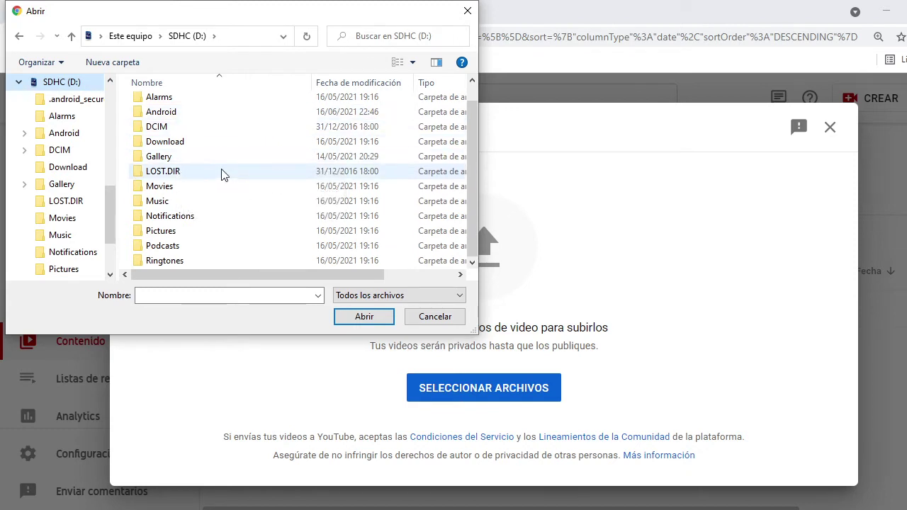
pyautogui.doubleClick(239, 158)
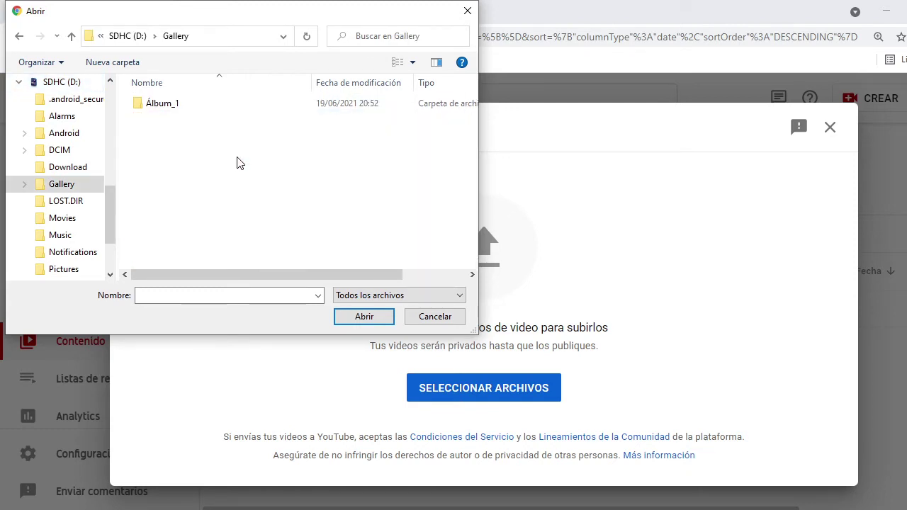
pyautogui.doubleClick(250, 105)
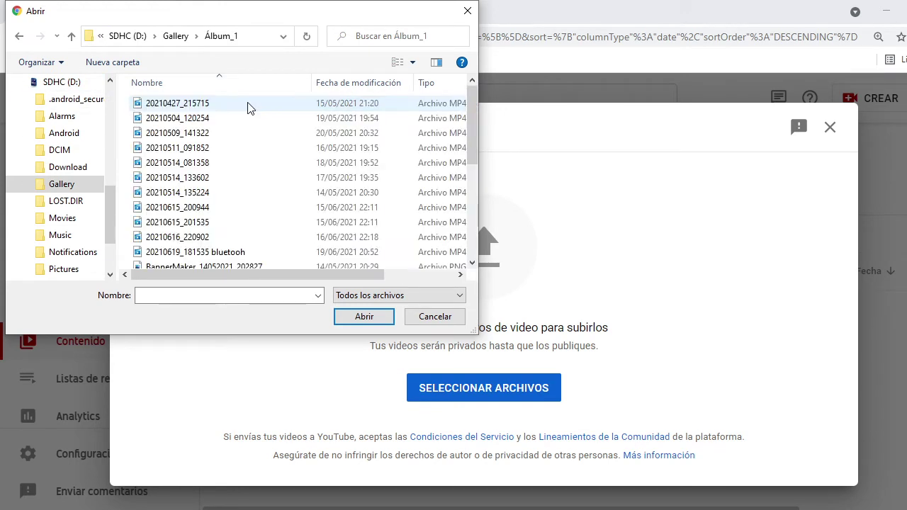
# Find the video file "20210619_181535 bluetooh" in the folder and submit it for upload.
pyautogui.scroll(-3, 277, 168)
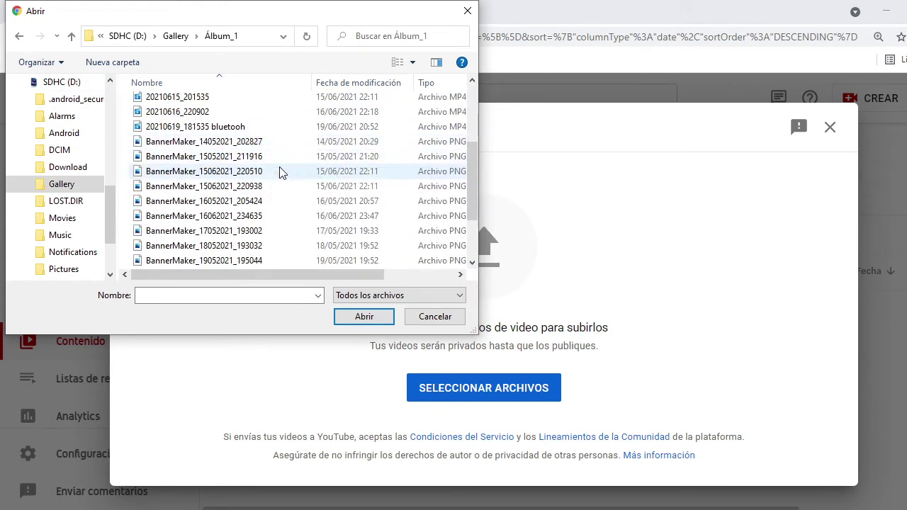
pyautogui.scroll(1, 279, 173)
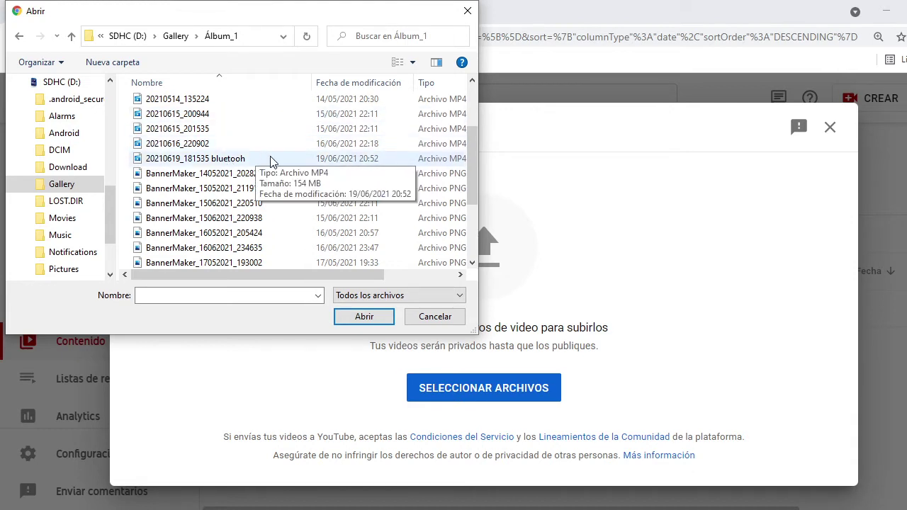
pyautogui.scroll(-1, 282, 163)
pyautogui.scroll(-2, 282, 163)
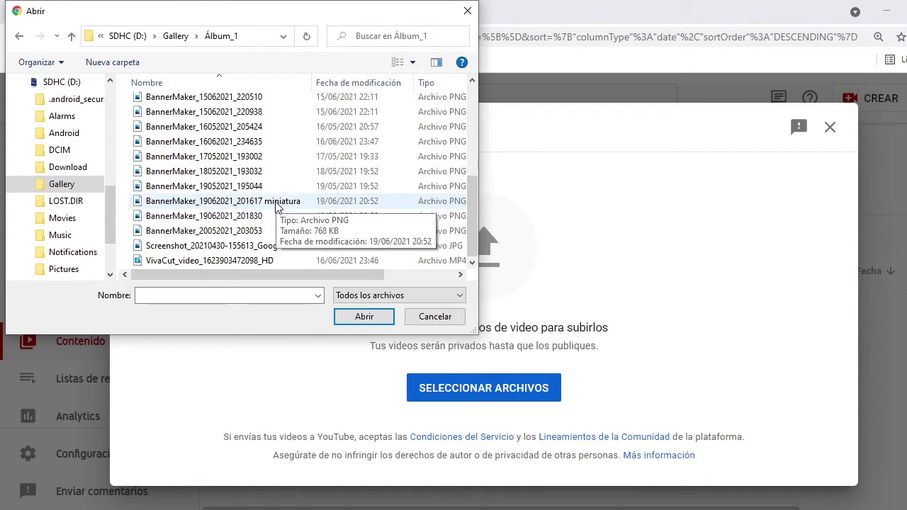
pyautogui.scroll(2, 270, 190)
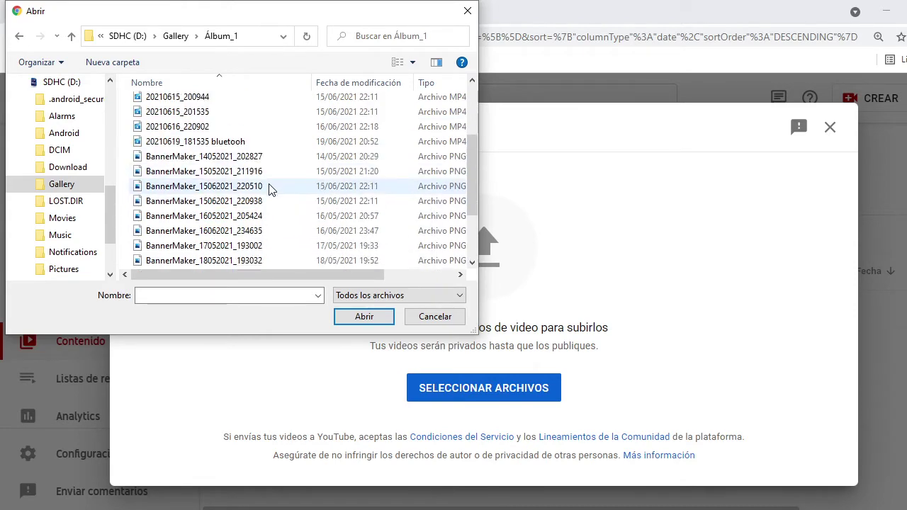
pyautogui.scroll(1, 269, 188)
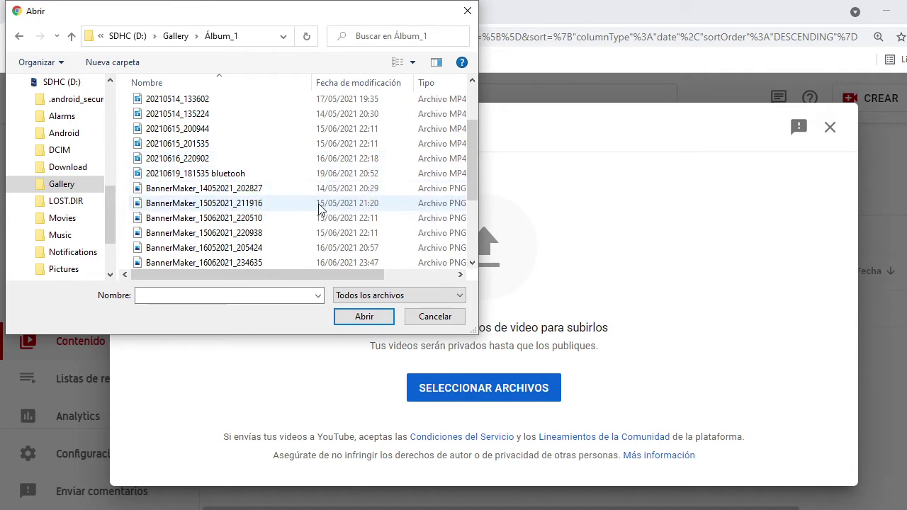
pyautogui.click(284, 178)
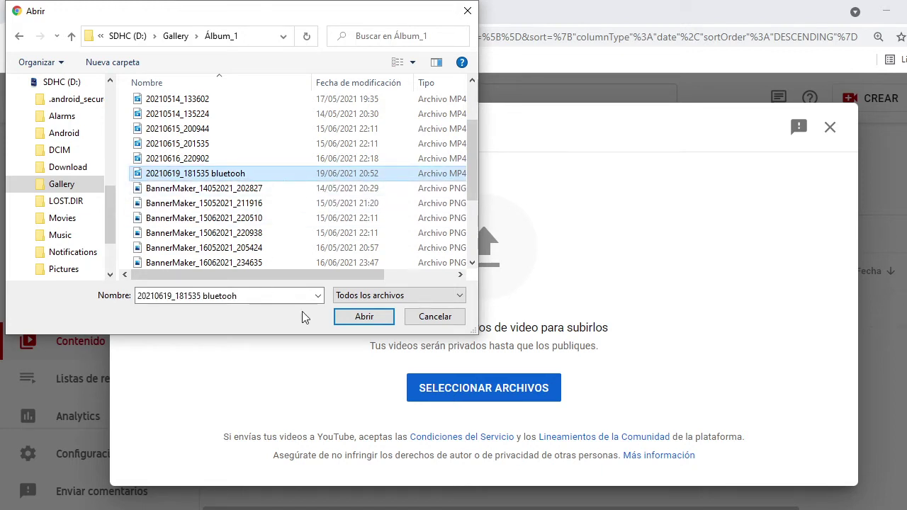
pyautogui.click(366, 318)
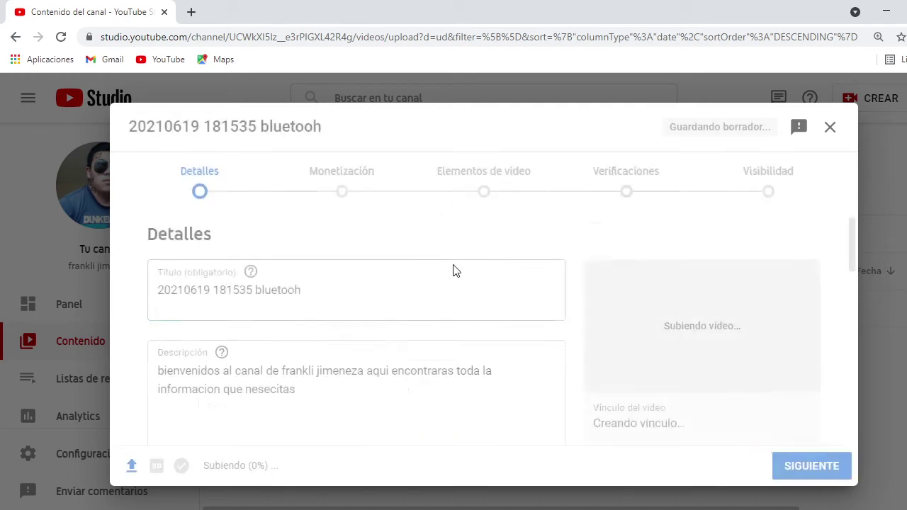
# Replace the video's title with "como compartir internet por bluetooh de un celular a otro" and dismiss the tip about video elements.
pyautogui.click(308, 289)
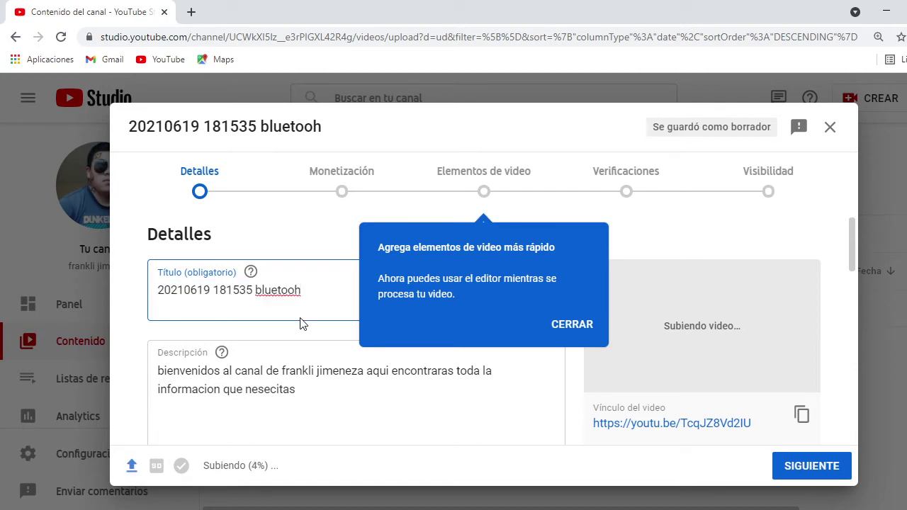
pyautogui.press('BackSpace')
pyautogui.press('BackSpace')
pyautogui.press('BackSpace')
pyautogui.press('BackSpace')
pyautogui.press('BackSpace')
pyautogui.press('BackSpace')
pyautogui.press('BackSpace')
pyautogui.press('BackSpace')
pyautogui.press('BackSpace')
pyautogui.press('BackSpace')
pyautogui.press('BackSpace')
pyautogui.press('BackSpace')
pyautogui.press('BackSpace')
pyautogui.press('BackSpace')
pyautogui.press('BackSpace')
pyautogui.press('BackSpace')
pyautogui.press('BackSpace')
pyautogui.press('BackSpace')
pyautogui.press('BackSpace')
pyautogui.press('BackSpace')
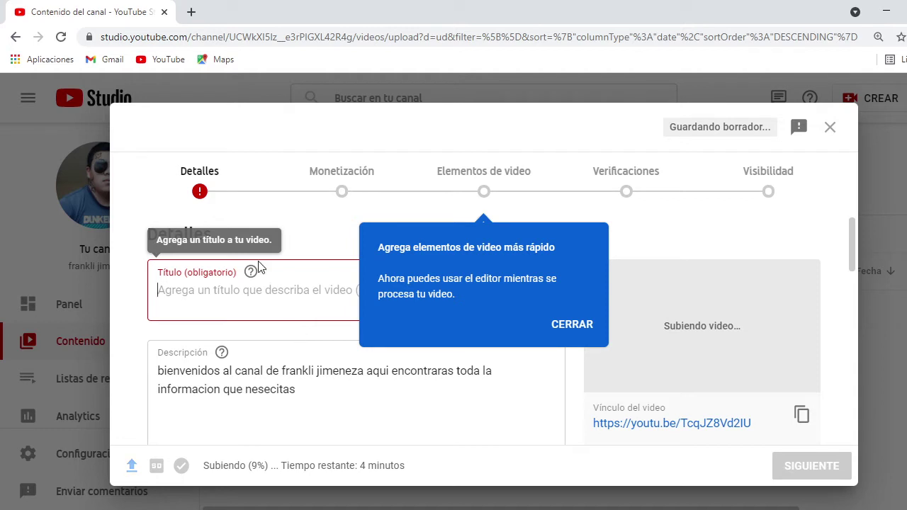
pyautogui.write('co')
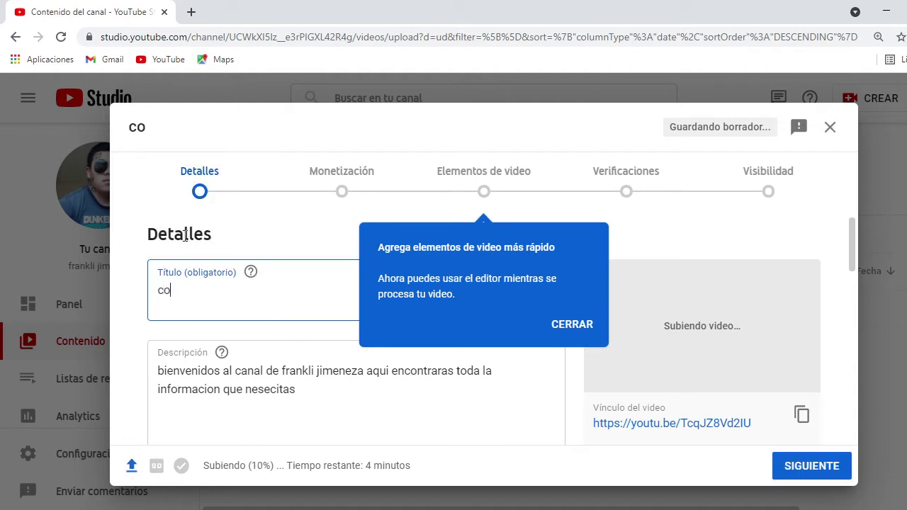
pyautogui.write('mo compa')
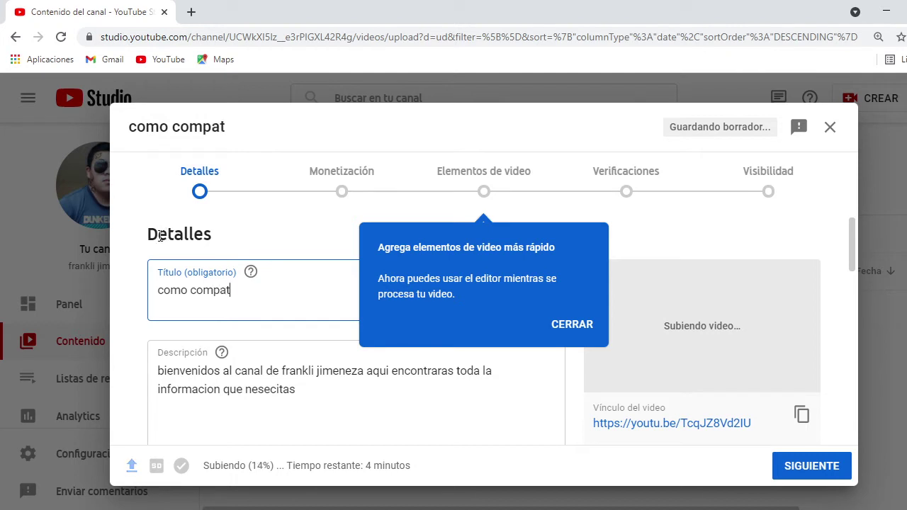
pyautogui.write('ti')
pyautogui.press('BackSpace')
pyautogui.press('BackSpace')
pyautogui.write('rtir')
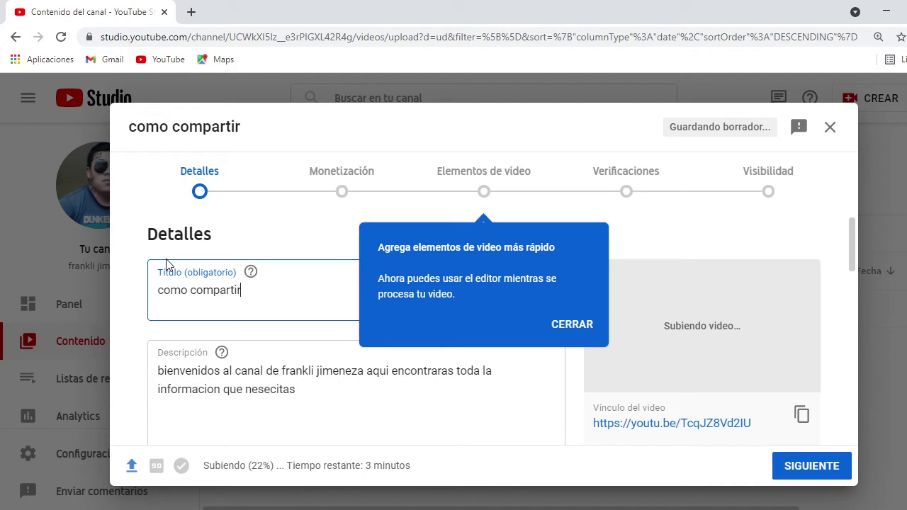
pyautogui.write(' internet')
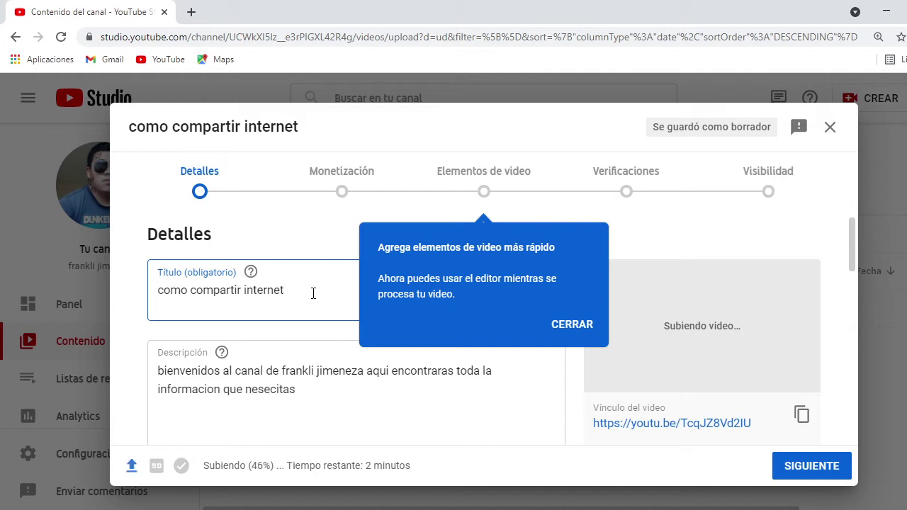
pyautogui.write('por')
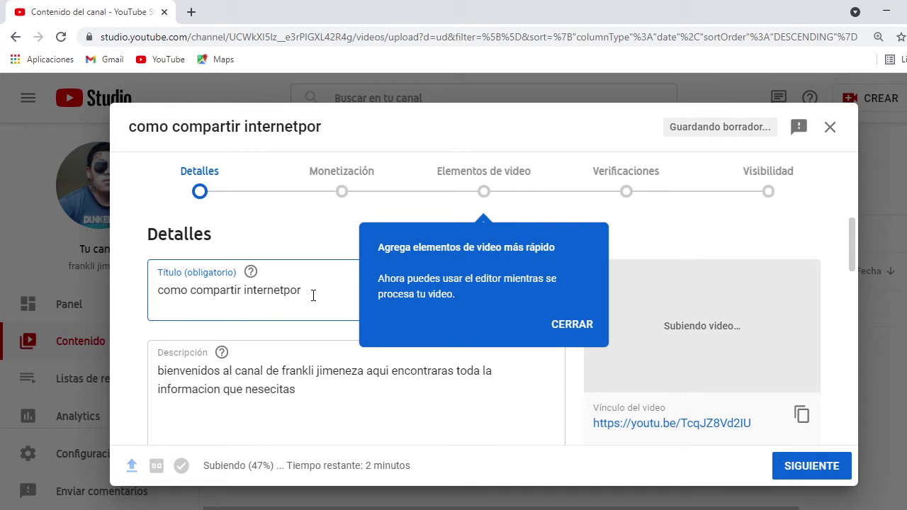
pyautogui.press('BackSpace')
pyautogui.press('BackSpace')
pyautogui.press('BackSpace')
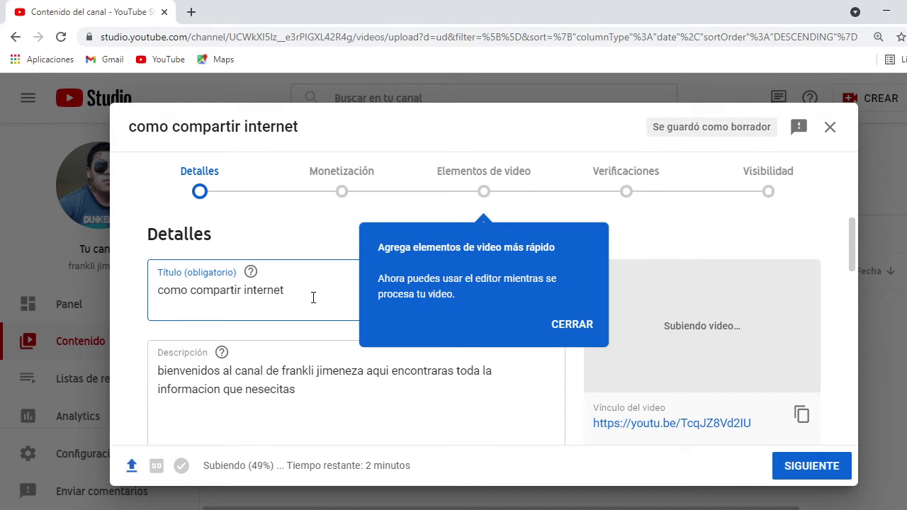
pyautogui.write('por ')
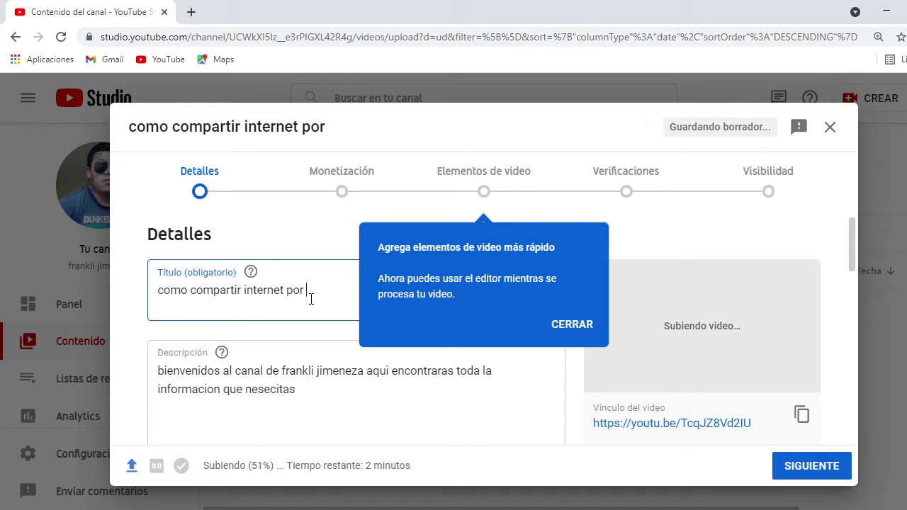
pyautogui.write('bluetoo')
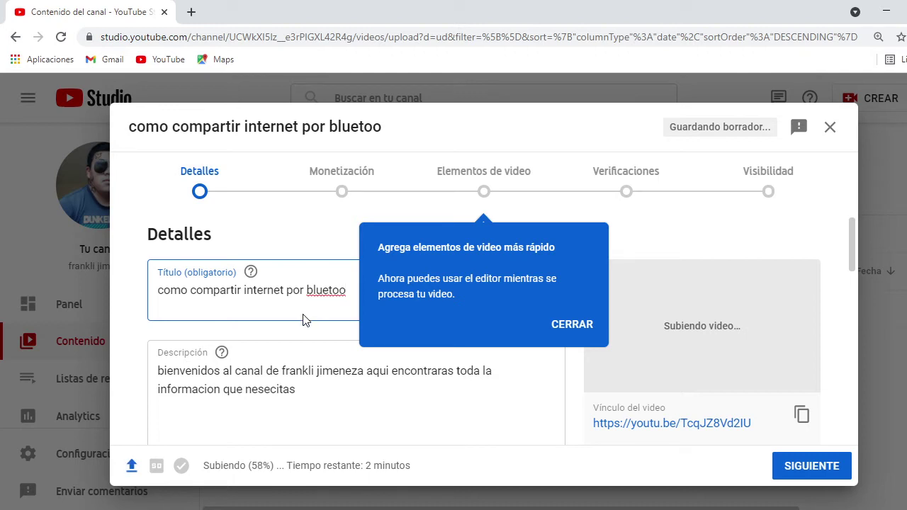
pyautogui.write('h')
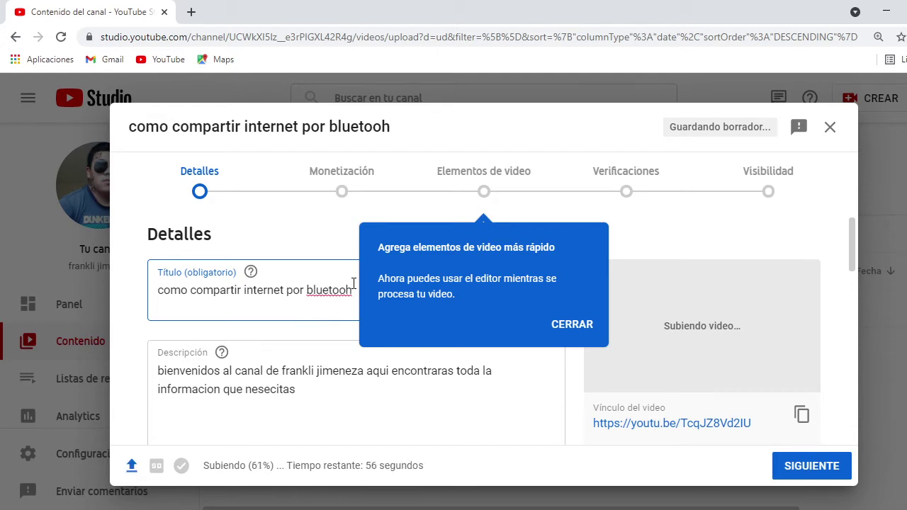
pyautogui.write('de un c')
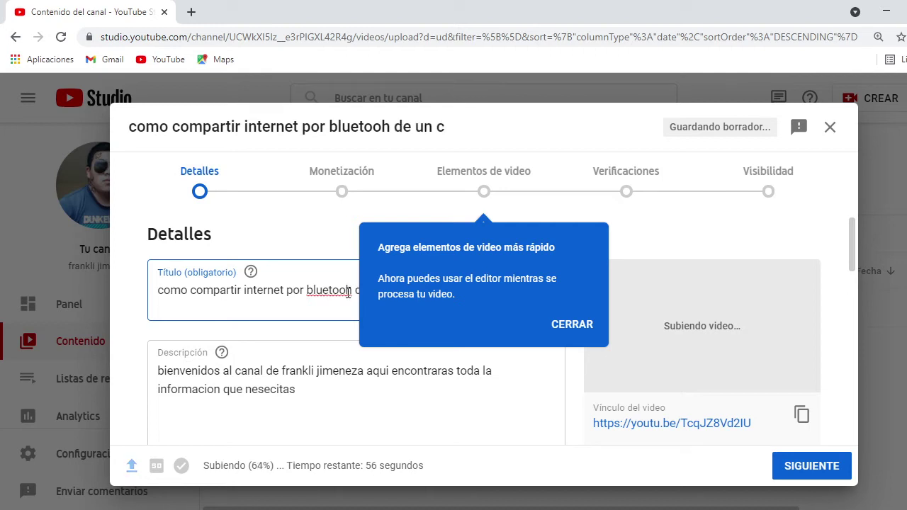
pyautogui.write('elular a otro')
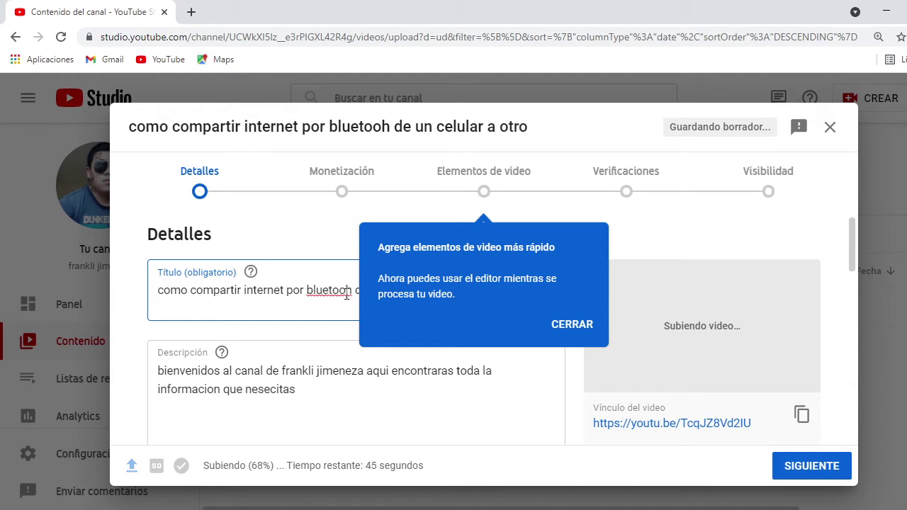
pyautogui.click(573, 324)
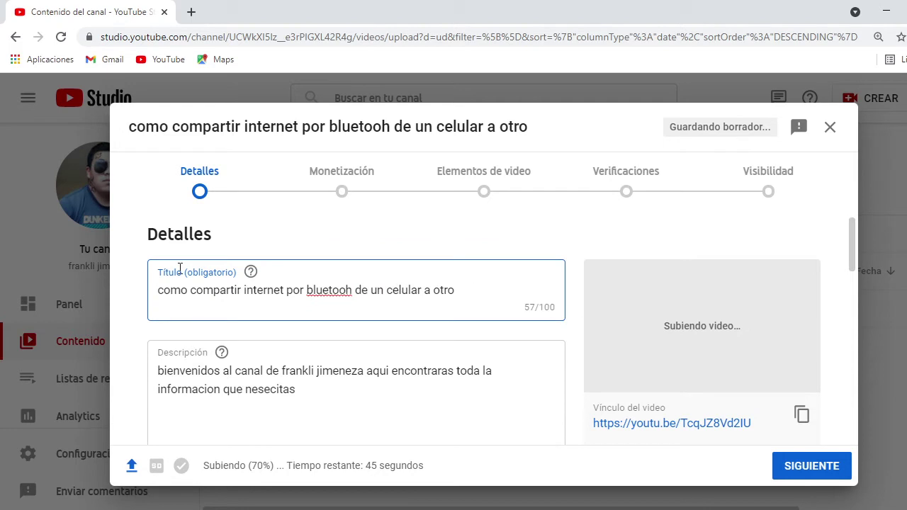
pyautogui.moveTo(251, 273)
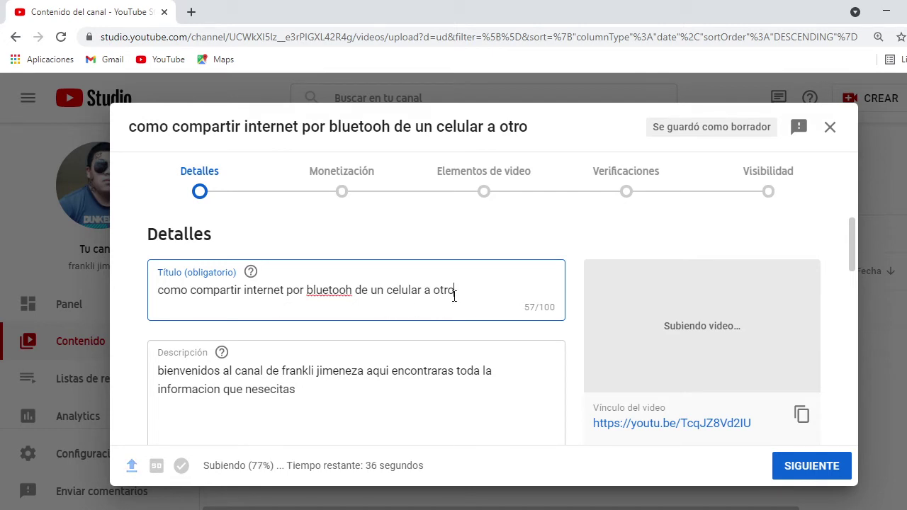
# Clear the whole default channel text from the video's description.
pyautogui.scroll(-1, 441, 293)
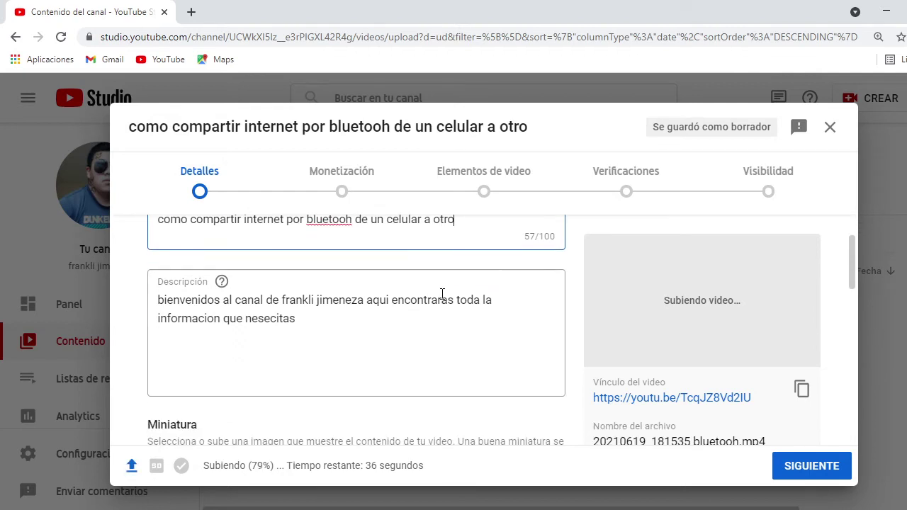
pyautogui.scroll(1, 453, 289)
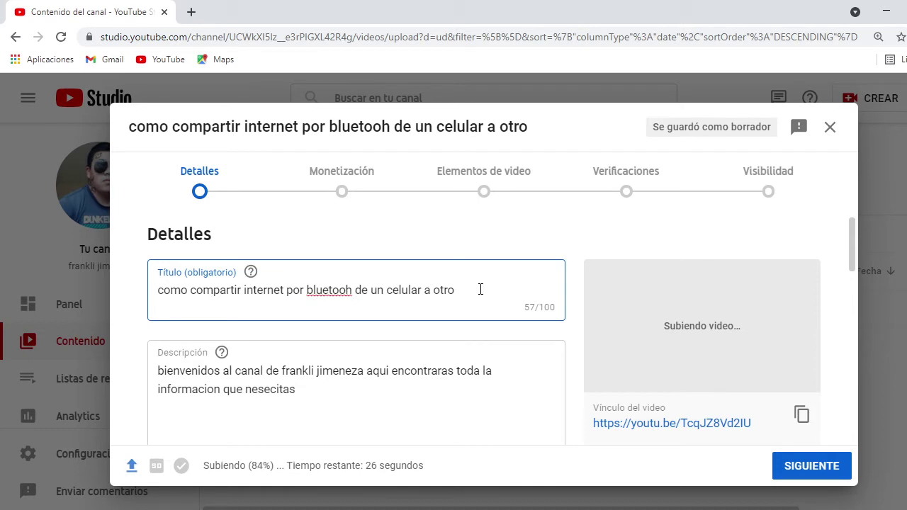
pyautogui.scroll(-1, 480, 289)
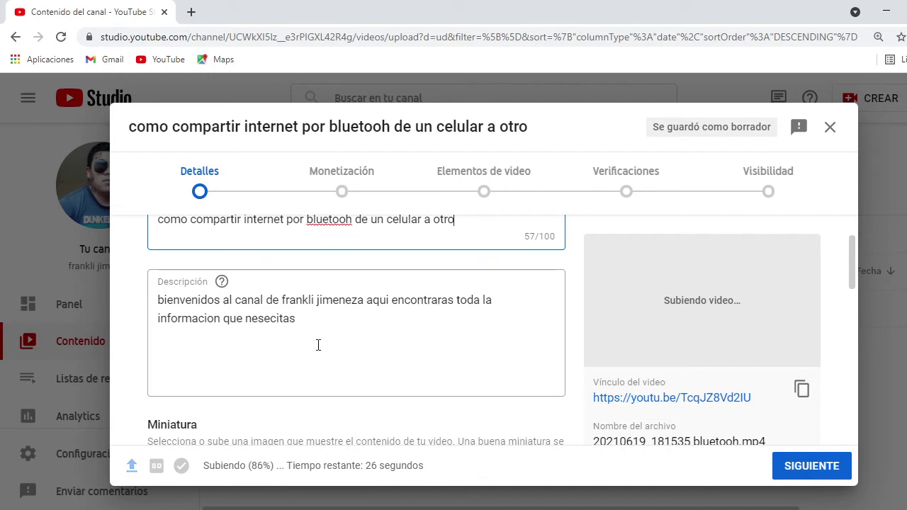
pyautogui.click(332, 324)
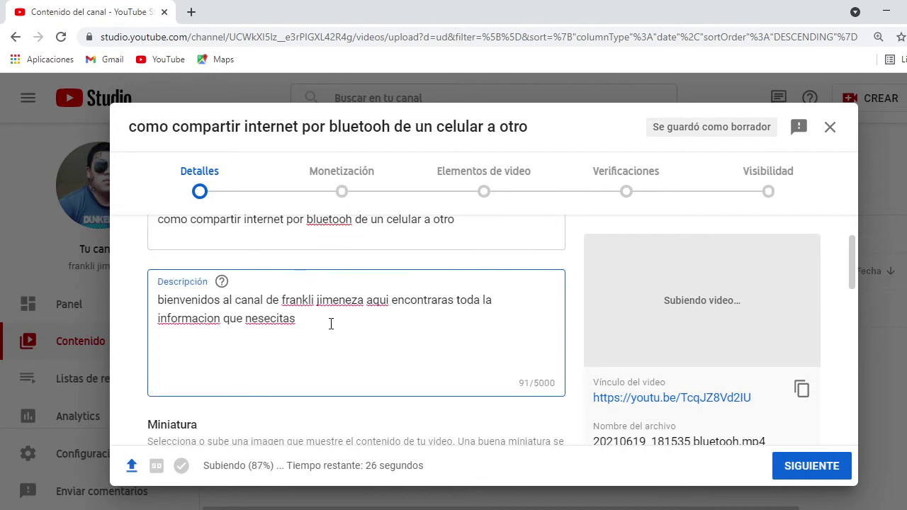
pyautogui.press('BackSpace')
pyautogui.press('BackSpace')
pyautogui.press('BackSpace')
pyautogui.press('BackSpace')
pyautogui.press('BackSpace')
pyautogui.press('BackSpace')
pyautogui.press('BackSpace')
pyautogui.press('BackSpace')
pyautogui.press('BackSpace')
pyautogui.press('BackSpace')
pyautogui.press('BackSpace')
pyautogui.press('BackSpace')
pyautogui.press('BackSpace')
pyautogui.press('BackSpace')
pyautogui.press('BackSpace')
pyautogui.press('BackSpace')
pyautogui.press('BackSpace')
pyautogui.press('BackSpace')
pyautogui.press('BackSpace')
pyautogui.press('BackSpace')
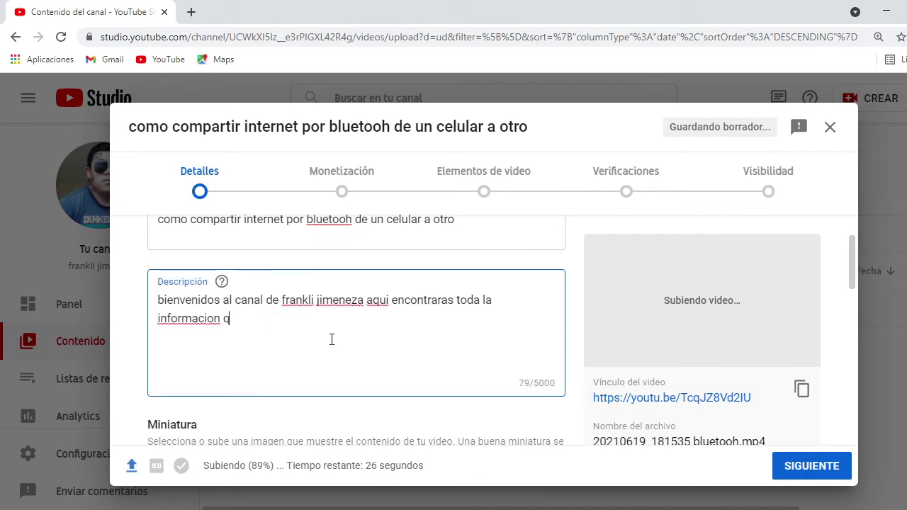
pyautogui.press('BackSpace')
pyautogui.press('BackSpace')
pyautogui.press('BackSpace')
pyautogui.press('BackSpace')
pyautogui.press('BackSpace')
pyautogui.press('BackSpace')
pyautogui.press('BackSpace')
pyautogui.press('BackSpace')
pyautogui.press('BackSpace')
pyautogui.press('BackSpace')
pyautogui.press('BackSpace')
pyautogui.press('BackSpace')
pyautogui.press('BackSpace')
pyautogui.press('BackSpace')
pyautogui.press('BackSpace')
pyautogui.press('BackSpace')
pyautogui.press('BackSpace')
pyautogui.press('BackSpace')
pyautogui.press('BackSpace')
pyautogui.press('BackSpace')
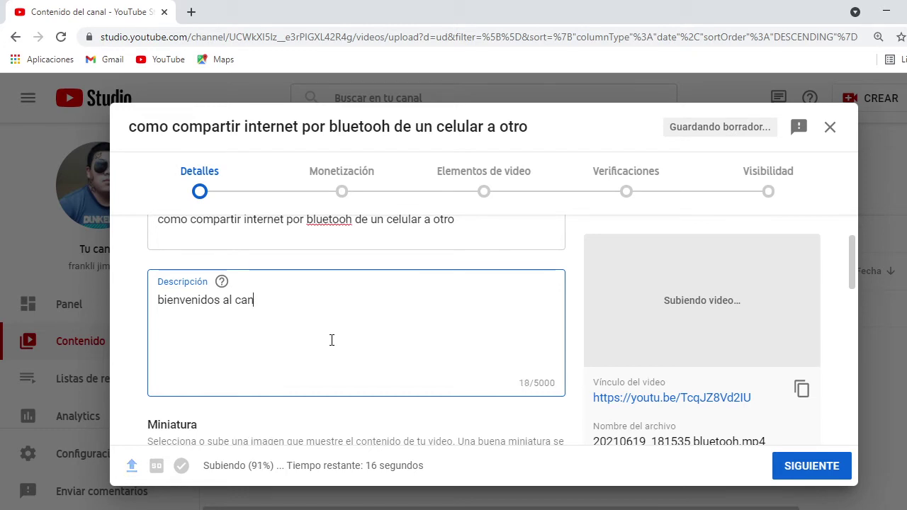
pyautogui.press('BackSpace')
pyautogui.press('BackSpace')
pyautogui.press('BackSpace')
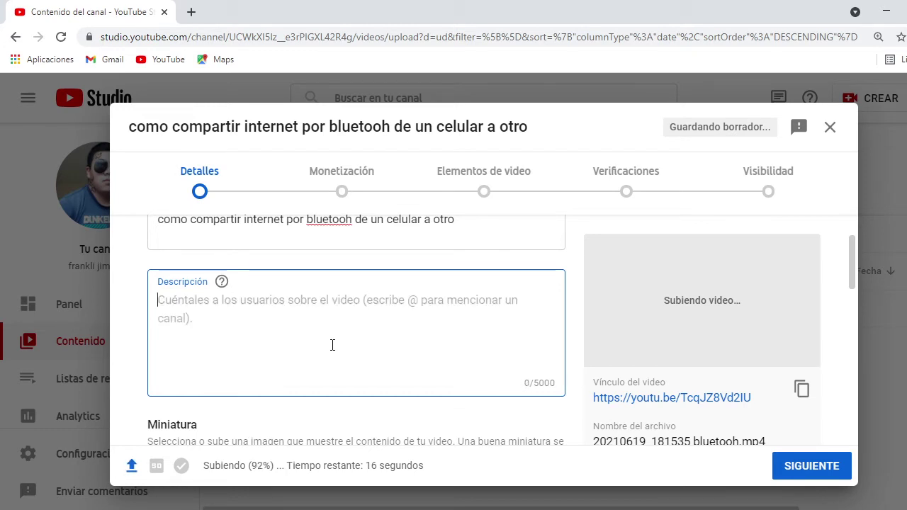
# Write "hoy te enseñamos como compartir inertnet via bluetooh" as the video's description.
pyautogui.write('hoy')
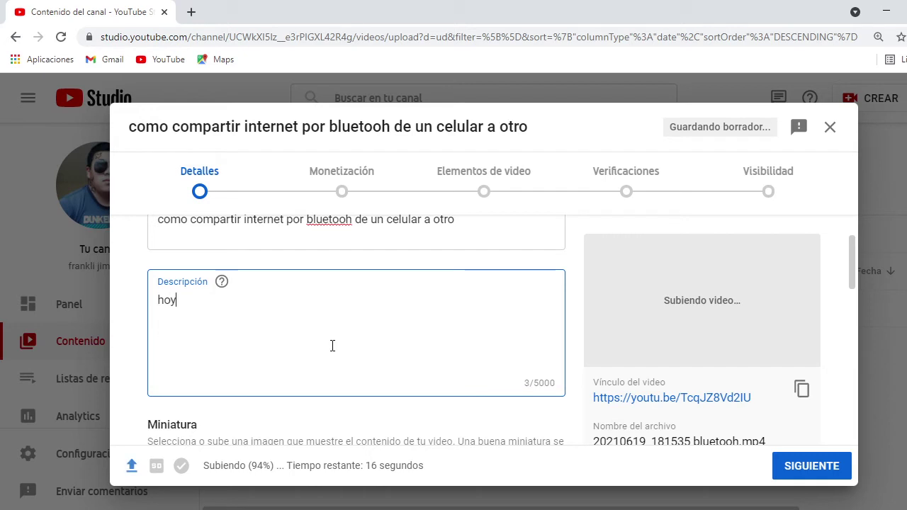
pyautogui.write(' te en')
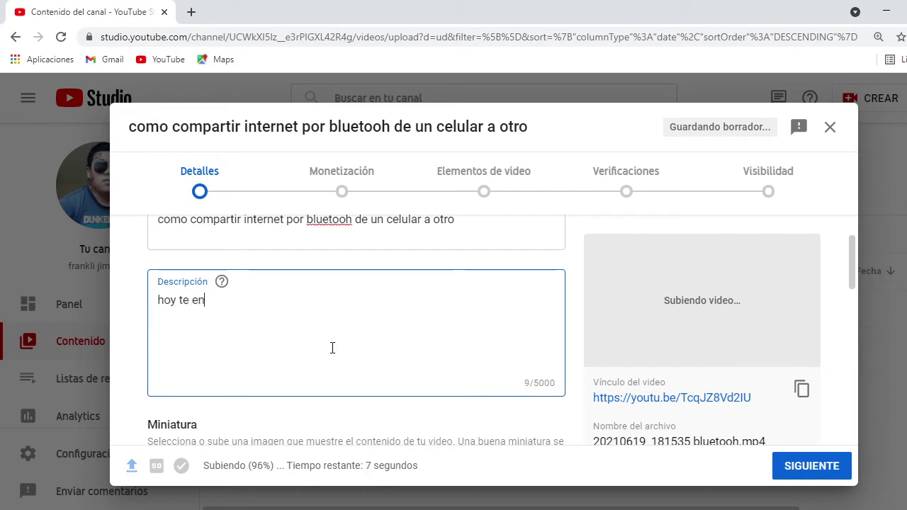
pyautogui.write('señamso')
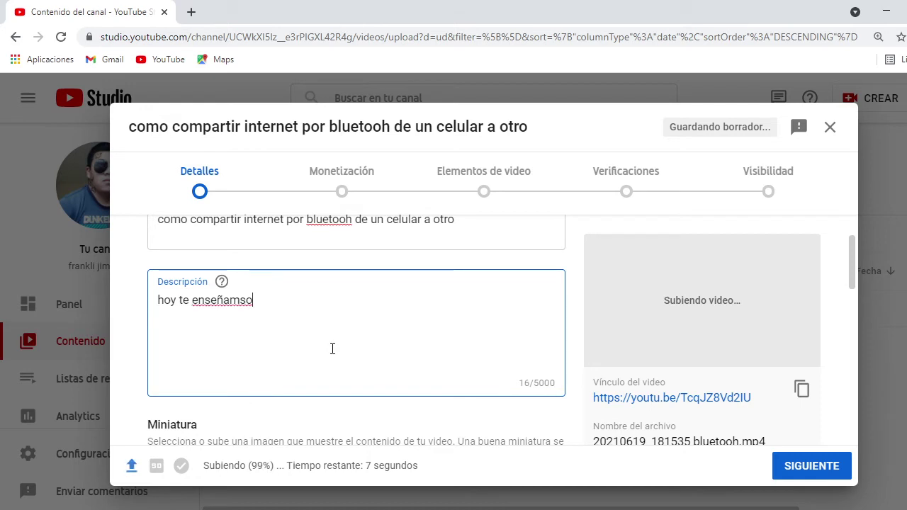
pyautogui.press('BackSpace')
pyautogui.press('BackSpace')
pyautogui.press('BackSpace')
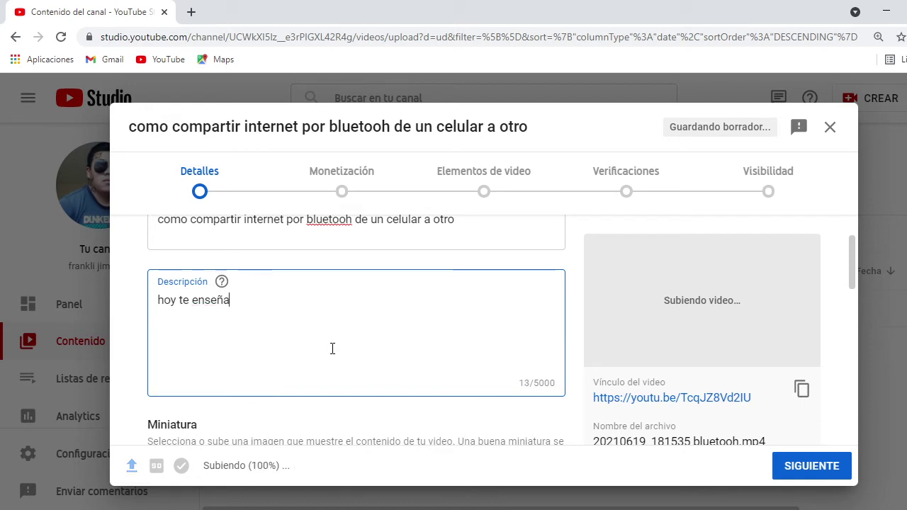
pyautogui.write('mos ')
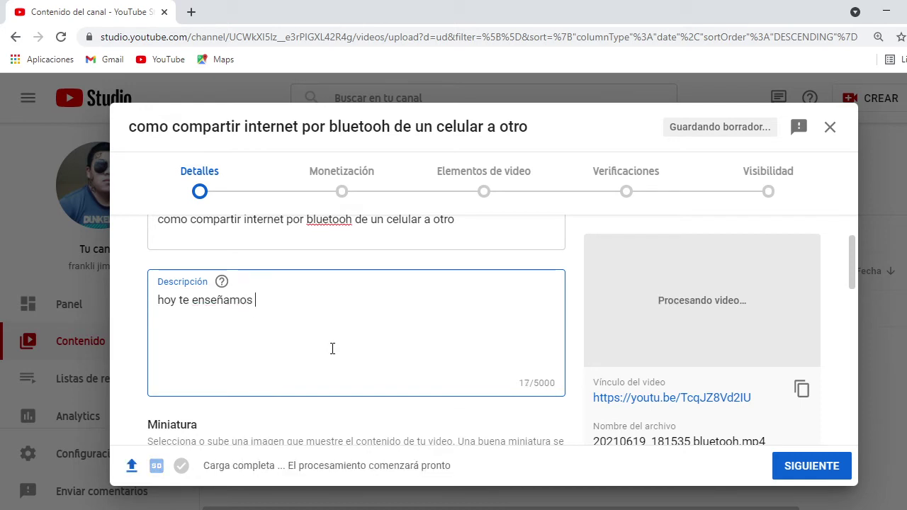
pyautogui.write('como ')
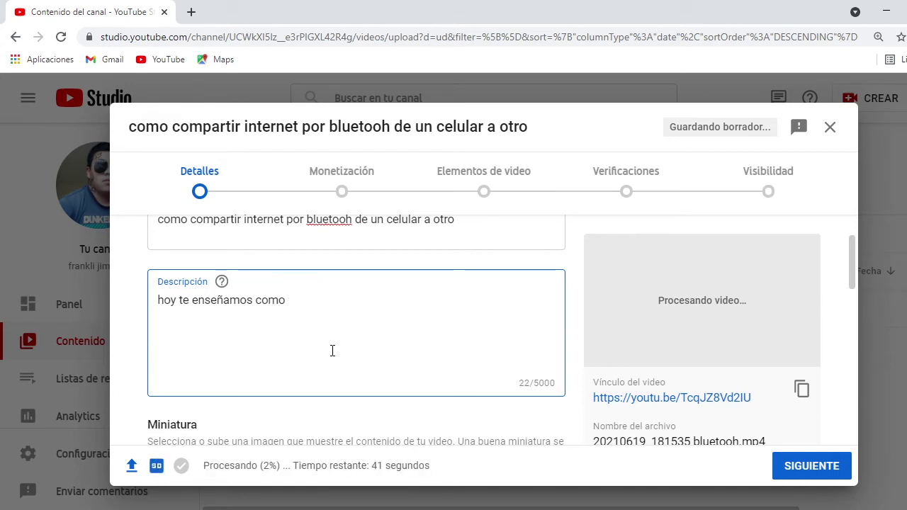
pyautogui.write('com')
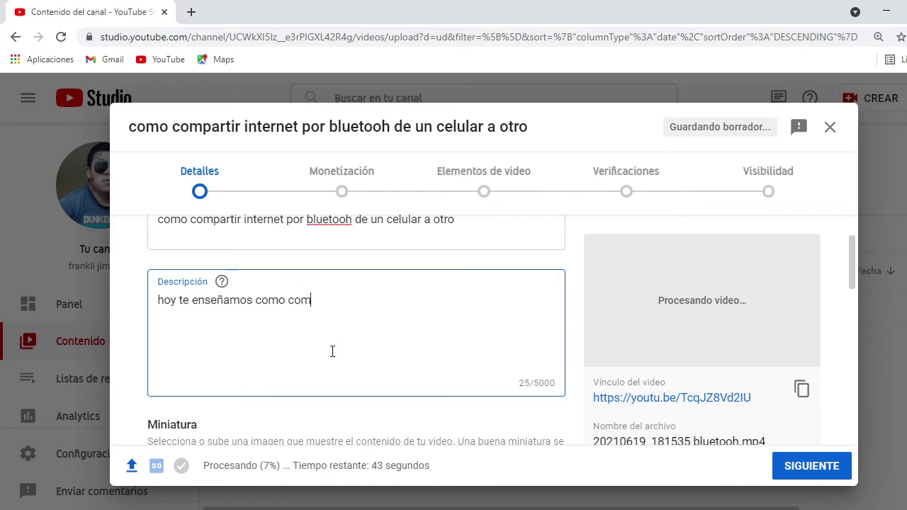
pyautogui.write('part')
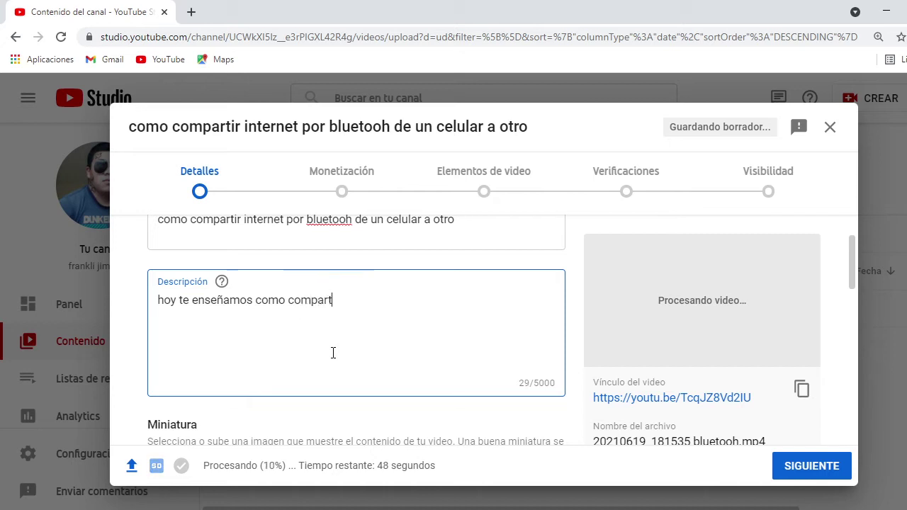
pyautogui.write('ir ine')
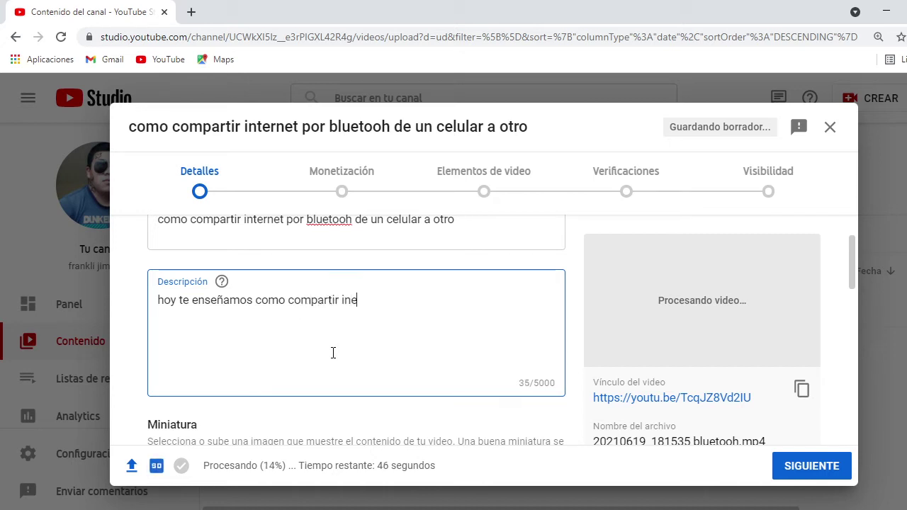
pyautogui.write('rt')
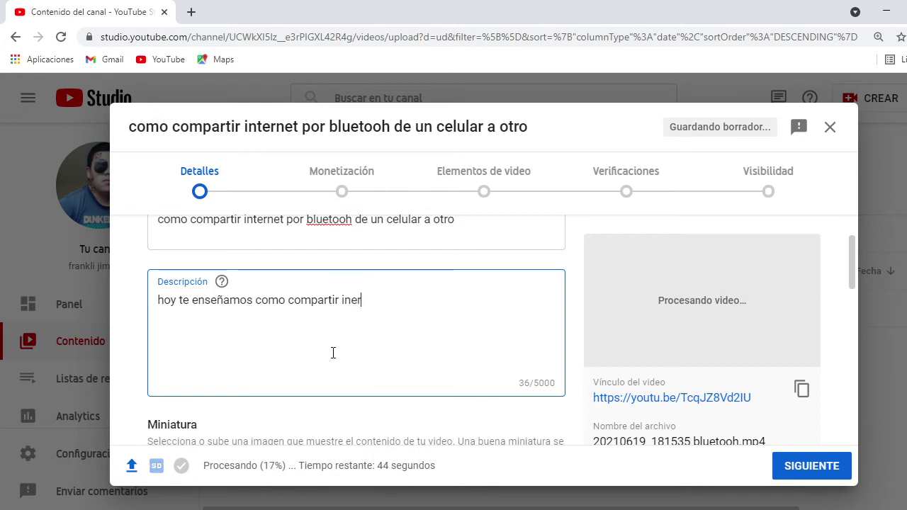
pyautogui.write('ne')
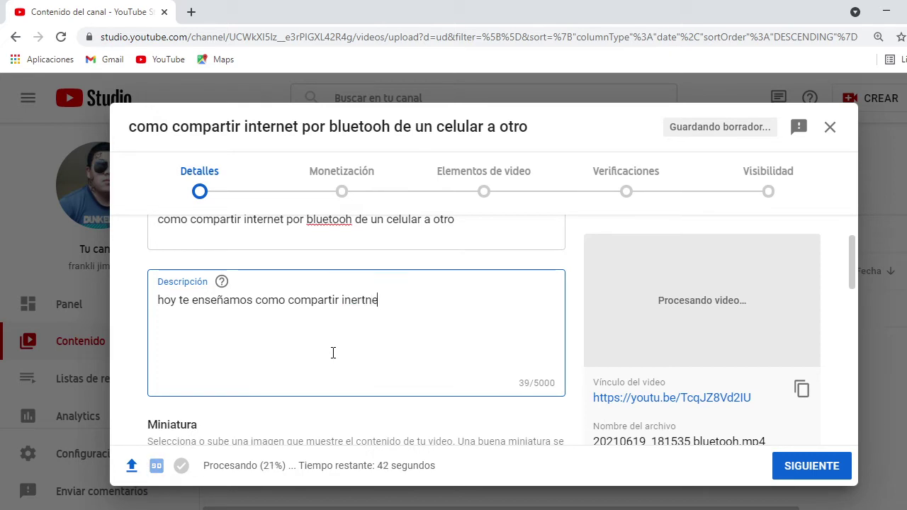
pyautogui.write('t v')
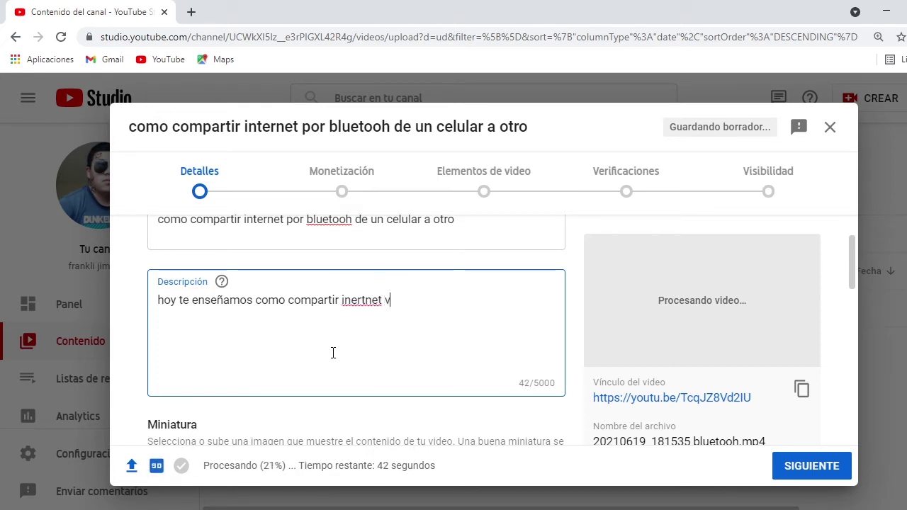
pyautogui.write('ia b')
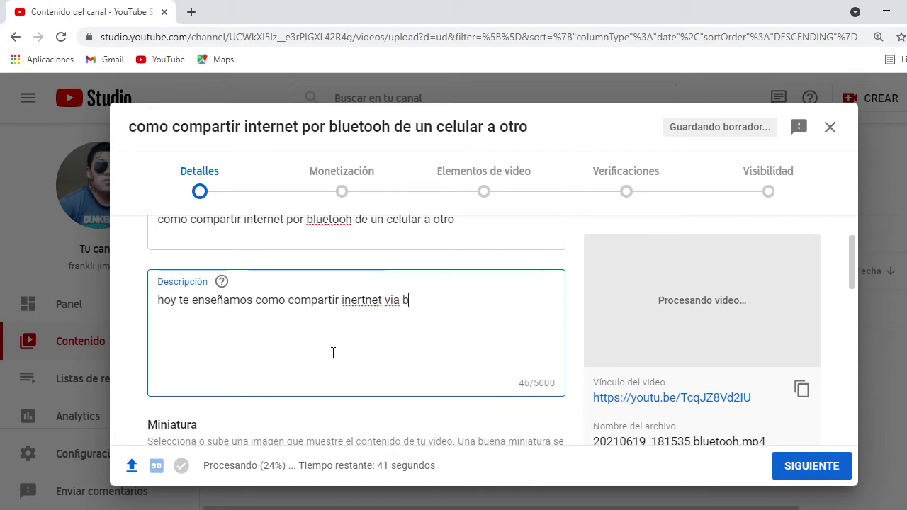
pyautogui.write('luetoo')
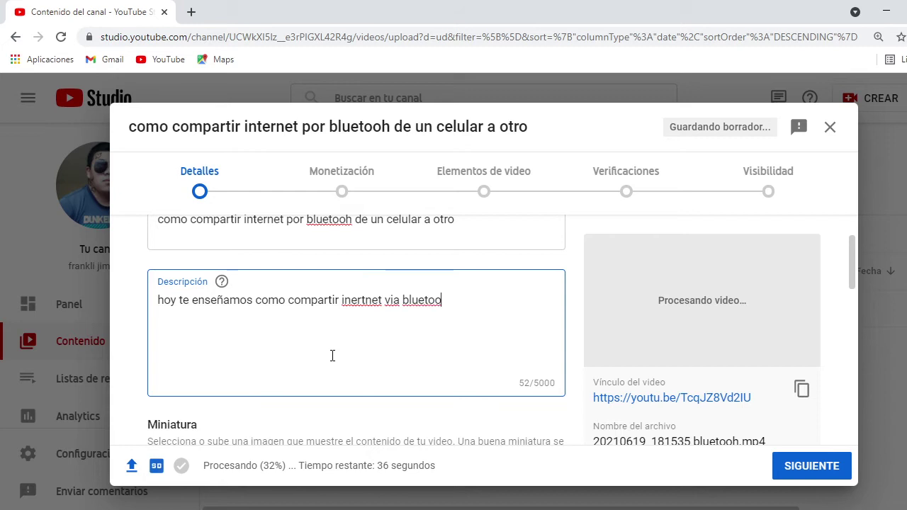
pyautogui.write('h')
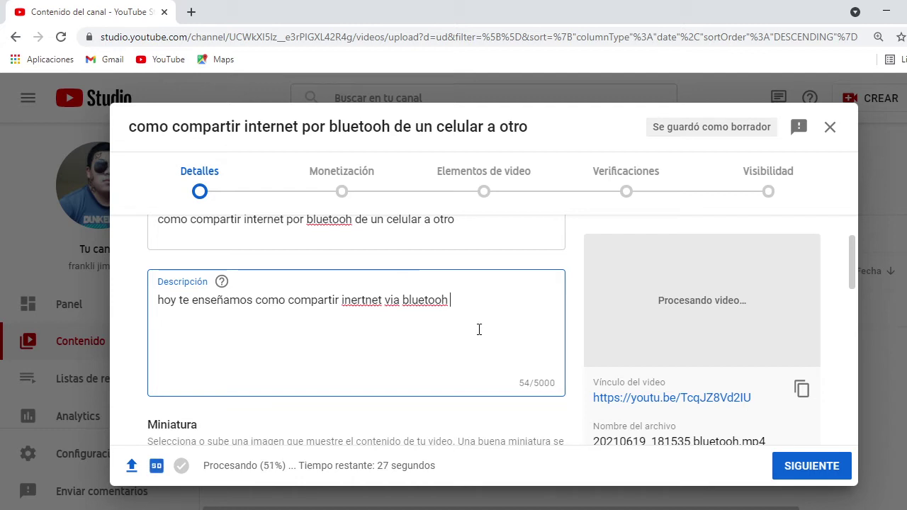
# Upload the image "BannerMaker_19062021_201617 miniatura" from the Álbum_1 folder as the video's custom thumbnail.
pyautogui.scroll(-2, 478, 330)
pyautogui.scroll(1, 486, 330)
pyautogui.scroll(-2, 492, 326)
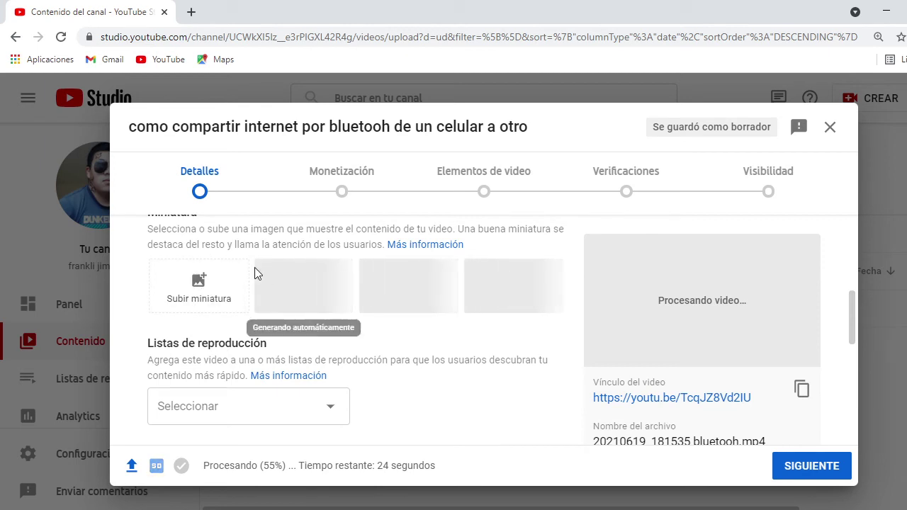
pyautogui.click(198, 298)
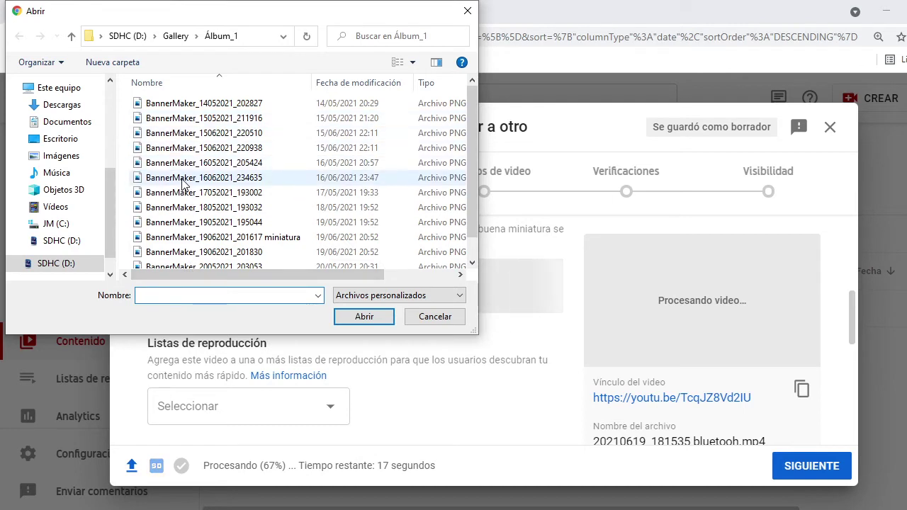
pyautogui.scroll(-1, 204, 176)
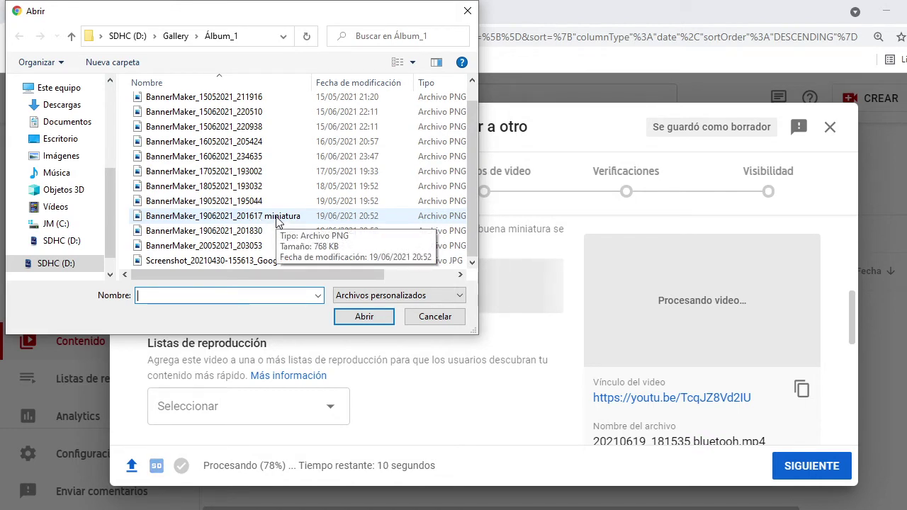
pyautogui.click(277, 217)
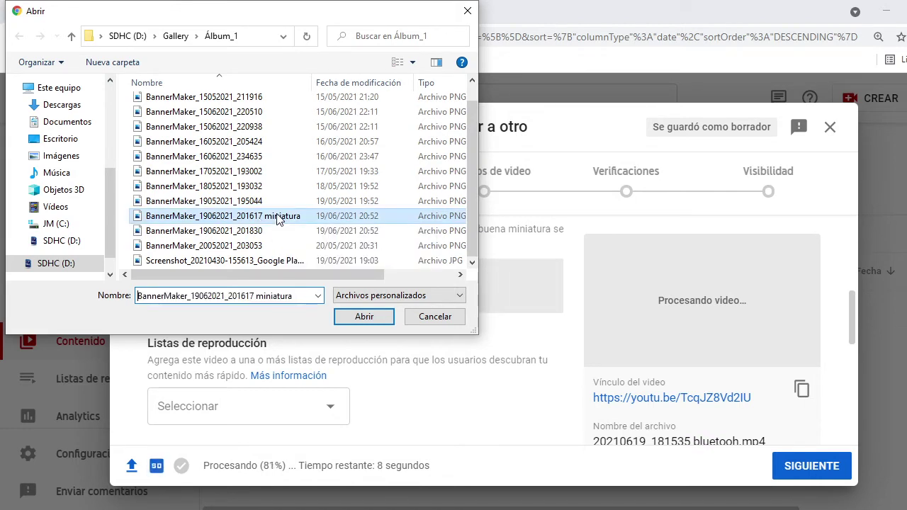
pyautogui.click(364, 316)
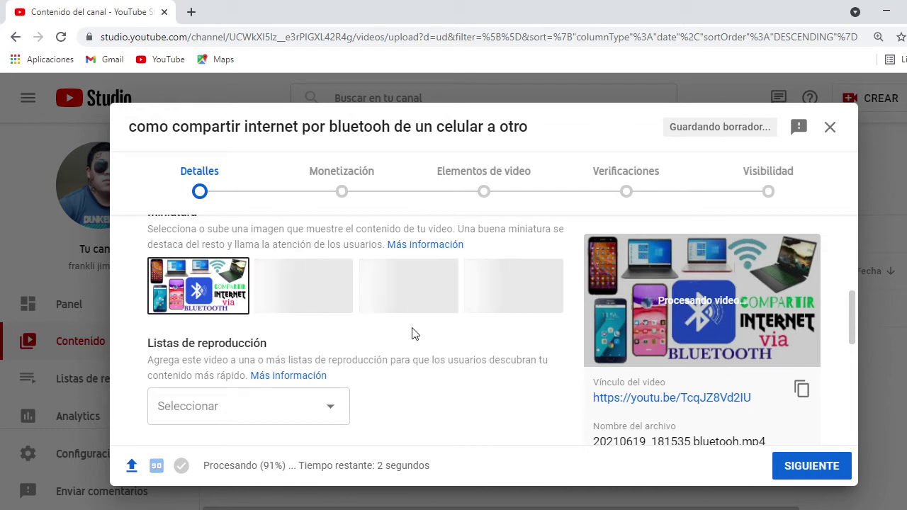
# Declare in the audience question that the video is not content made for children.
pyautogui.scroll(-1, 404, 331)
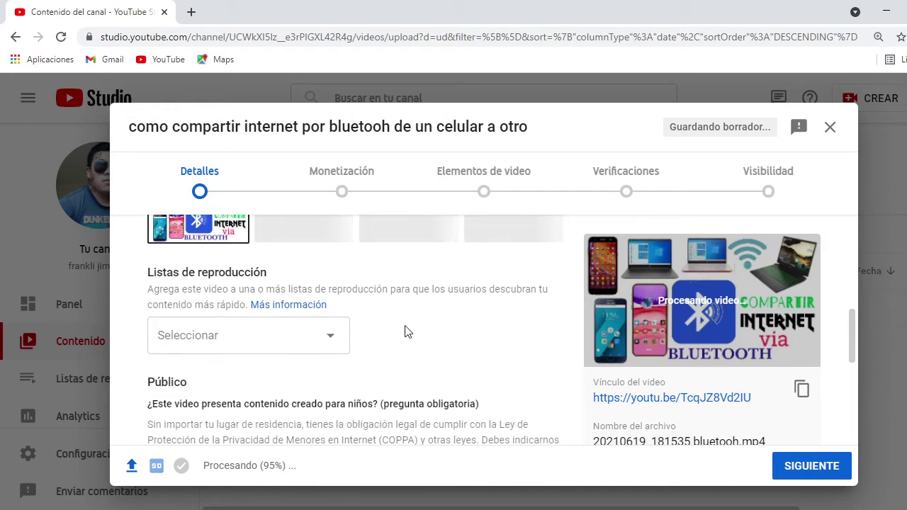
pyautogui.scroll(-2, 425, 363)
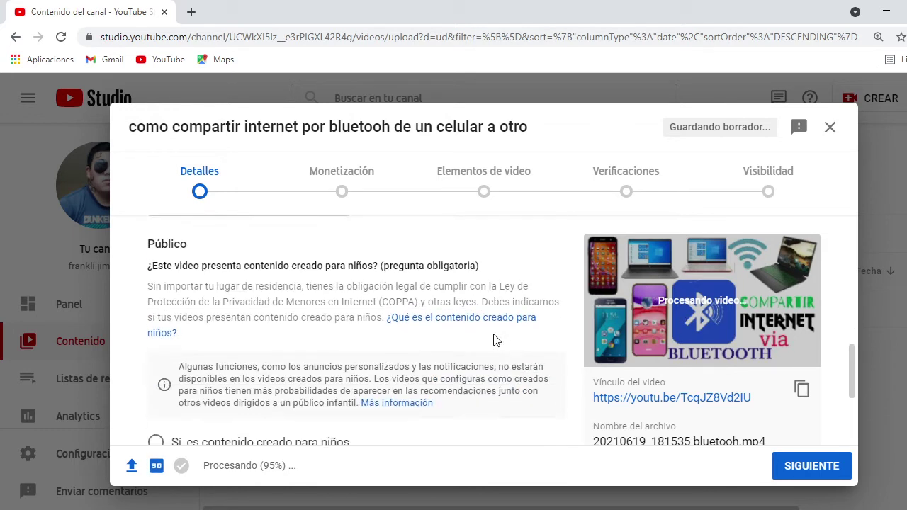
pyautogui.scroll(-1, 496, 338)
pyautogui.scroll(-1, 434, 338)
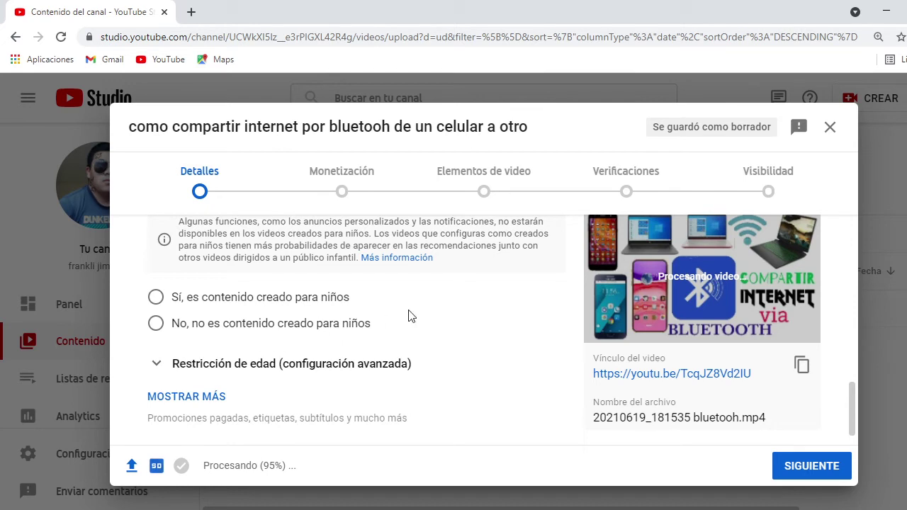
pyautogui.scroll(-1, 411, 316)
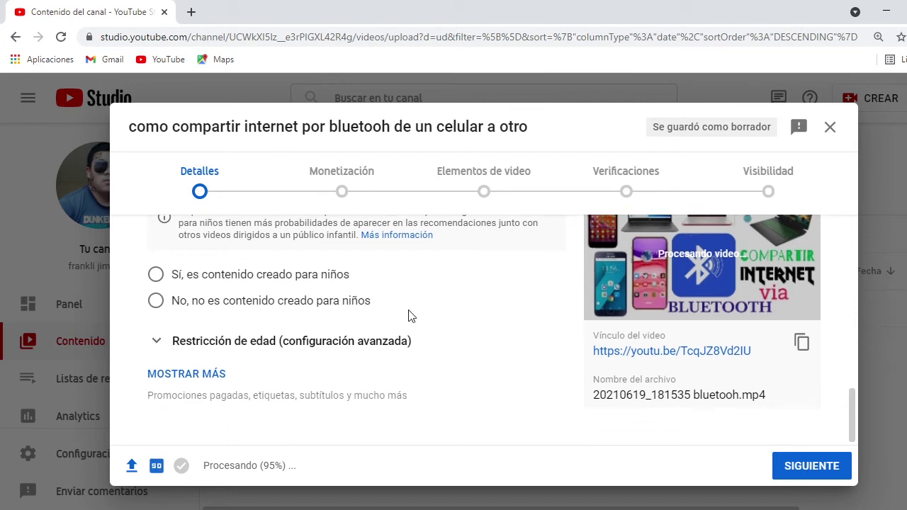
pyautogui.click(155, 306)
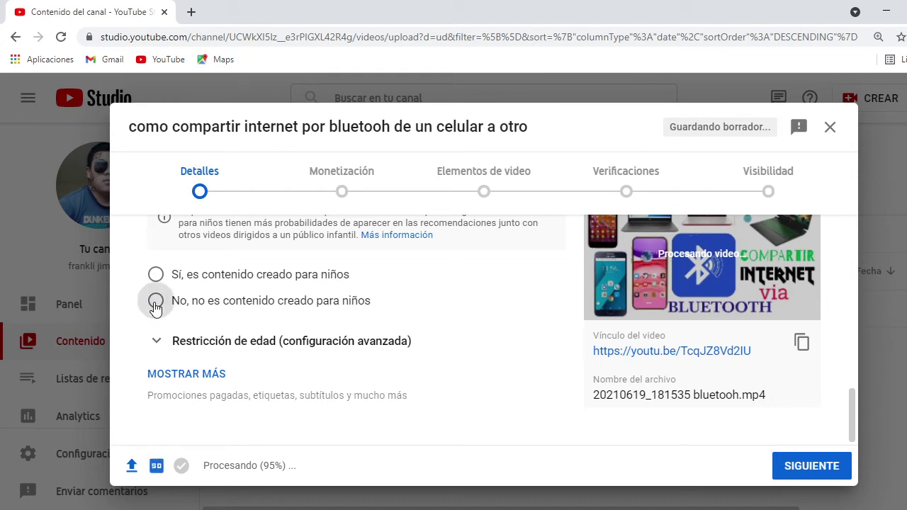
# Expand the additional video details and go to the Etiquetas section.
pyautogui.click(194, 376)
pyautogui.scroll(-3, 325, 356)
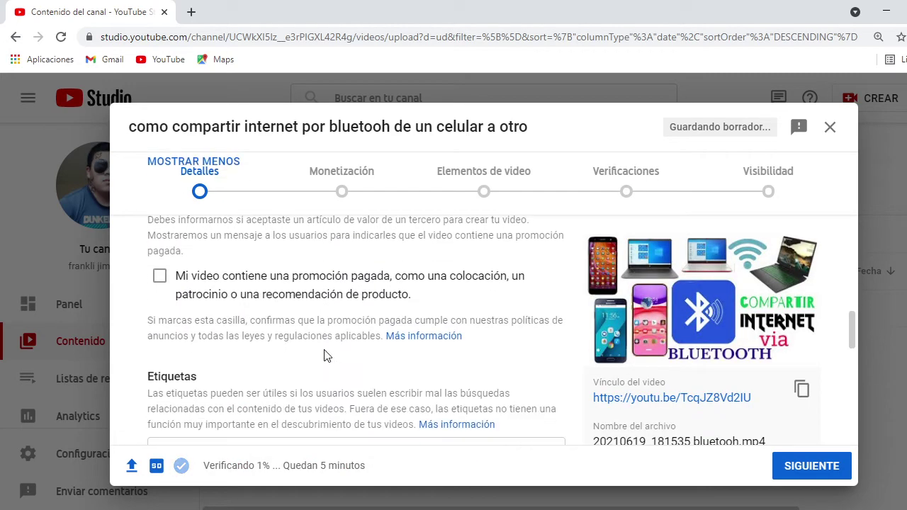
pyautogui.scroll(-1, 288, 299)
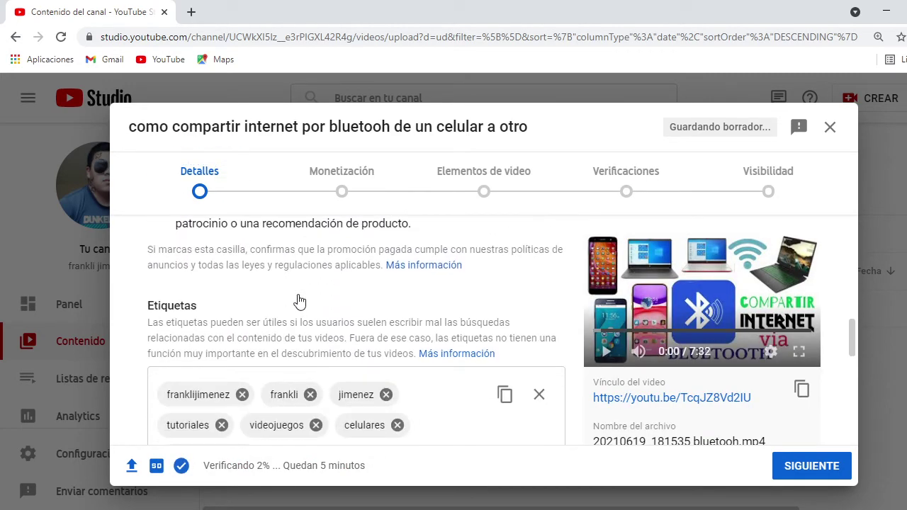
pyautogui.scroll(-1, 300, 299)
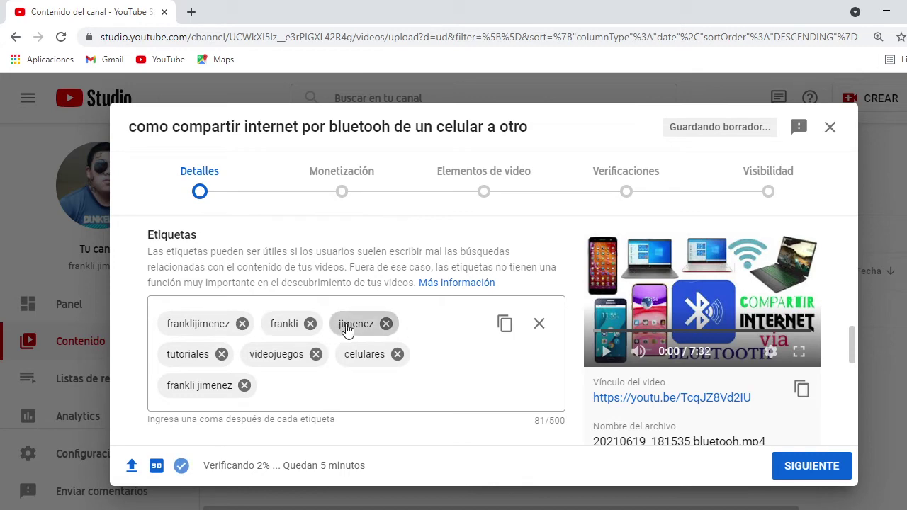
# Remove the tag that contains only the surname from the video's Etiquetas.
pyautogui.click(386, 324)
pyautogui.click(386, 324)
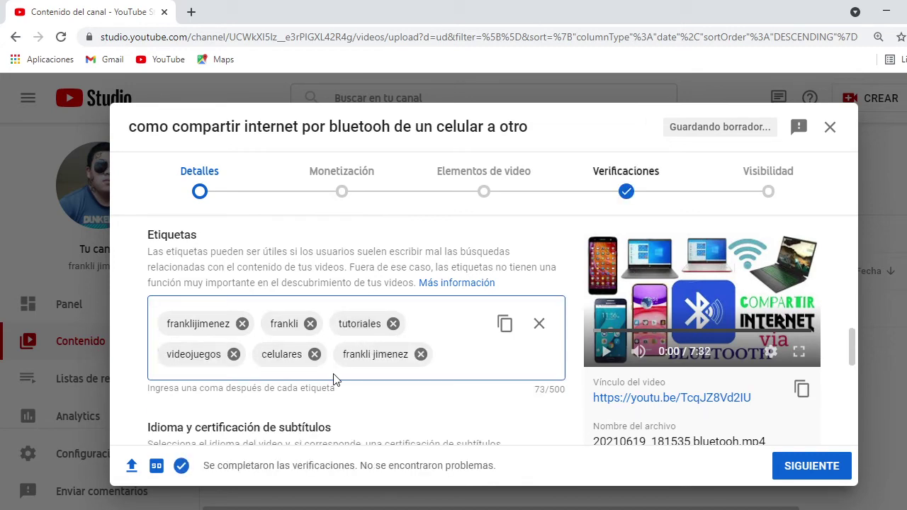
# Examine the video language choices and the subtitle, recording, license, Shorts, category and comment settings.
pyautogui.scroll(-2, 470, 334)
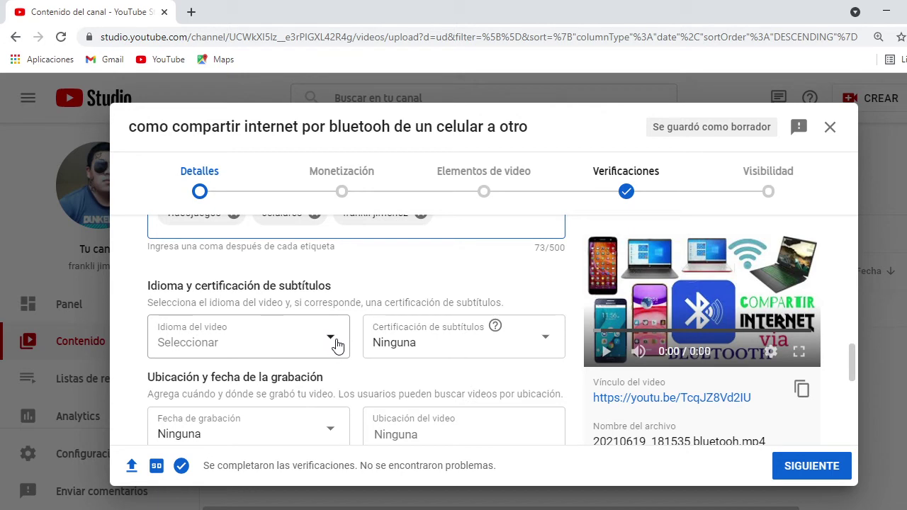
pyautogui.click(331, 344)
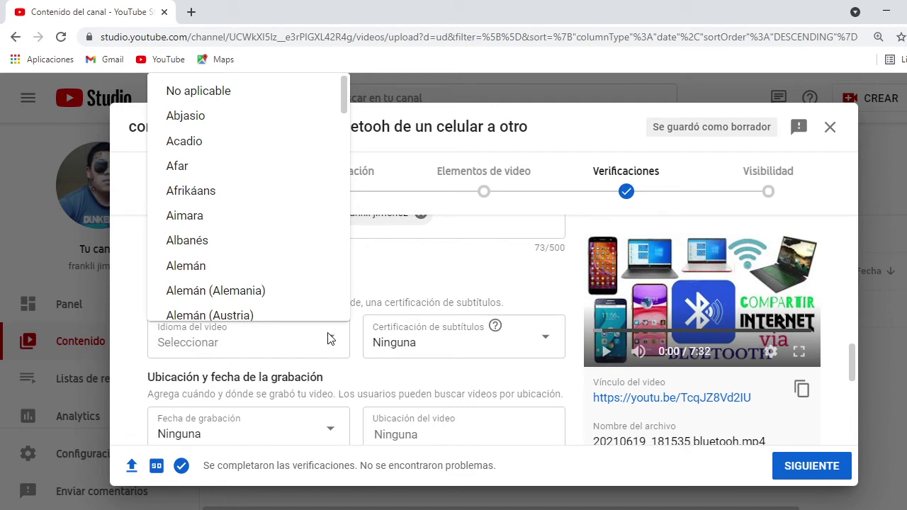
pyautogui.scroll(-6, 266, 230)
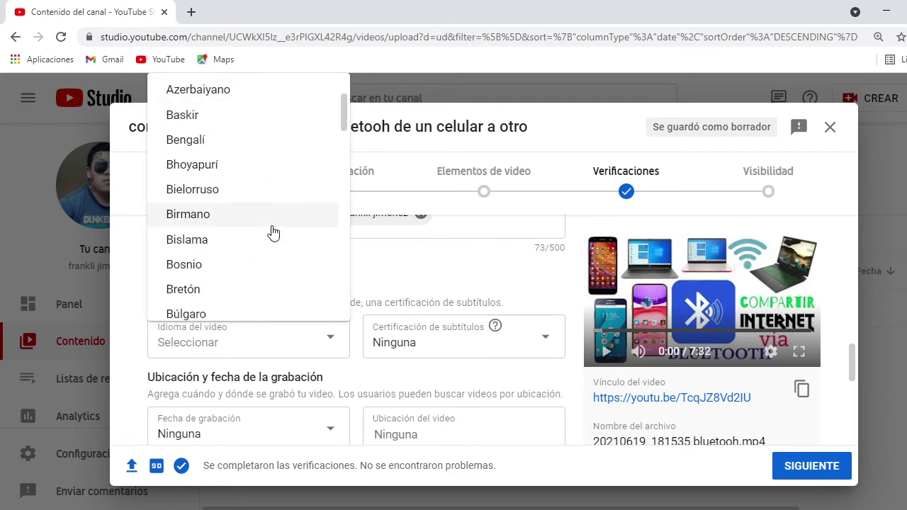
pyautogui.scroll(-5, 277, 235)
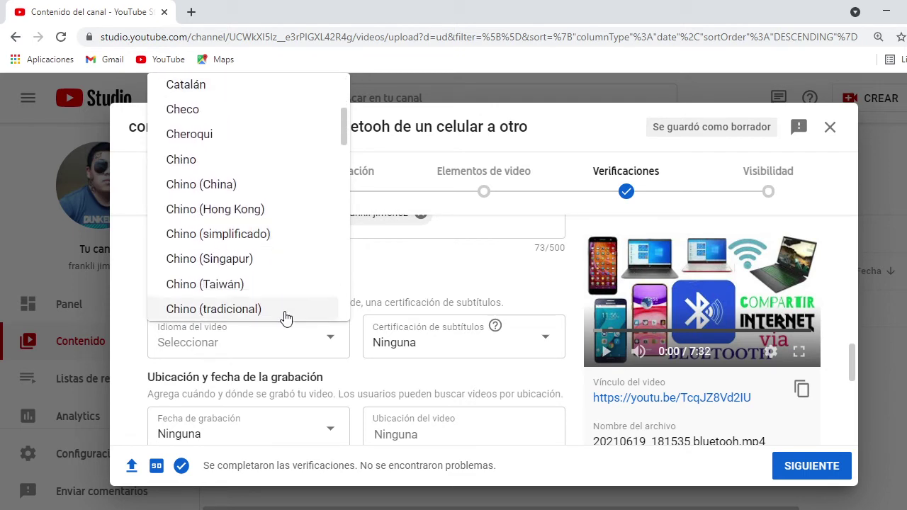
pyautogui.click(333, 349)
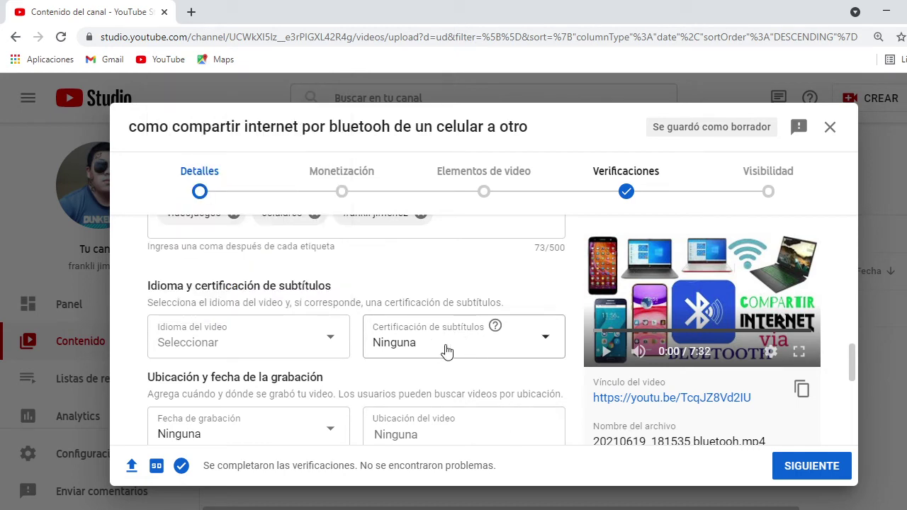
pyautogui.scroll(-3, 447, 350)
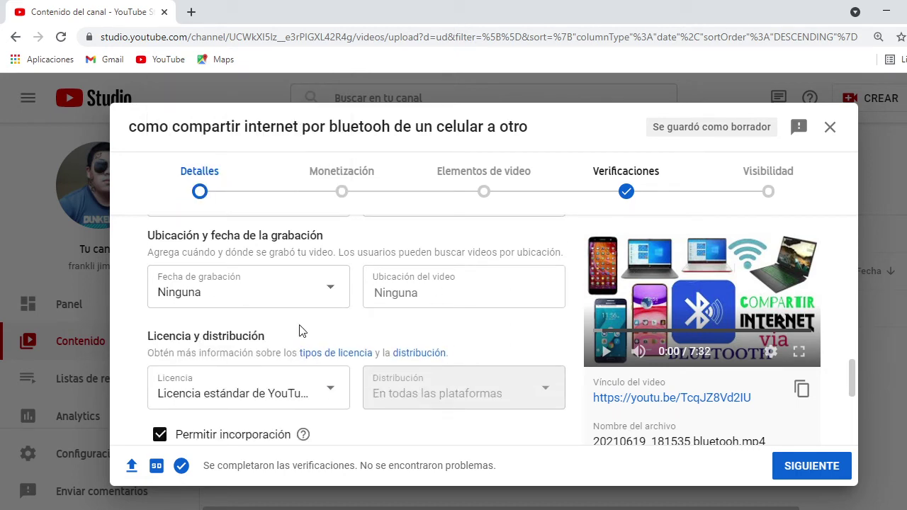
pyautogui.scroll(-2, 356, 333)
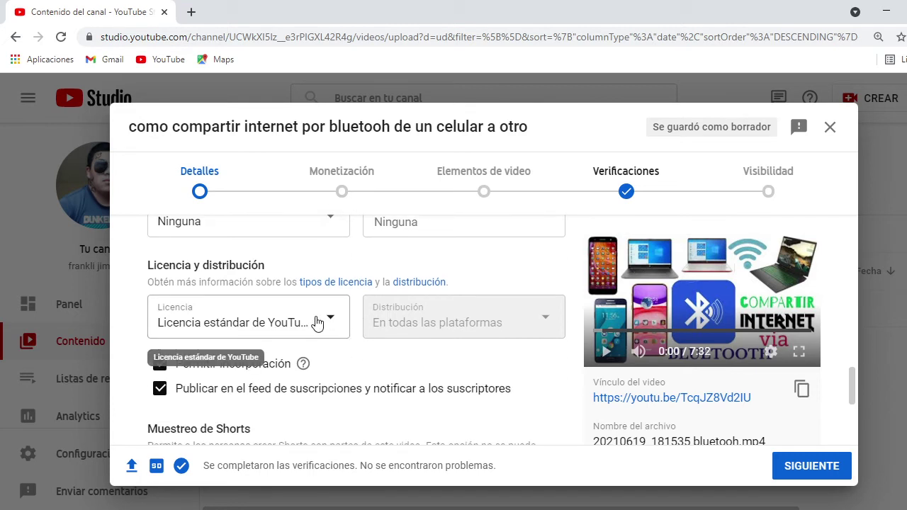
pyautogui.scroll(-3, 385, 302)
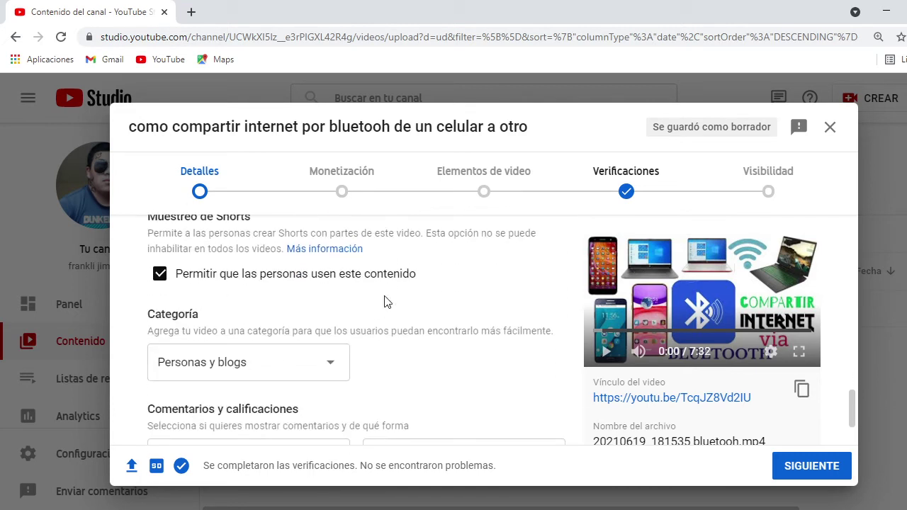
pyautogui.scroll(-2, 385, 302)
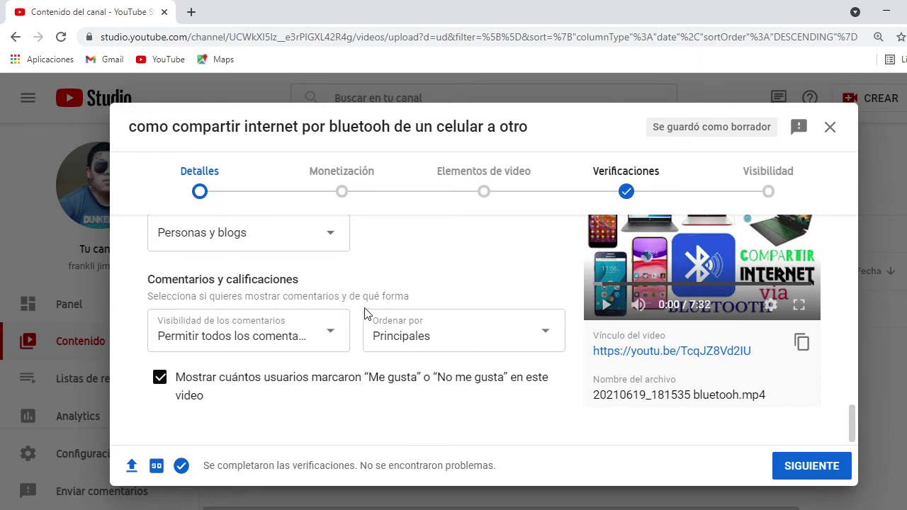
pyautogui.scroll(4, 503, 301)
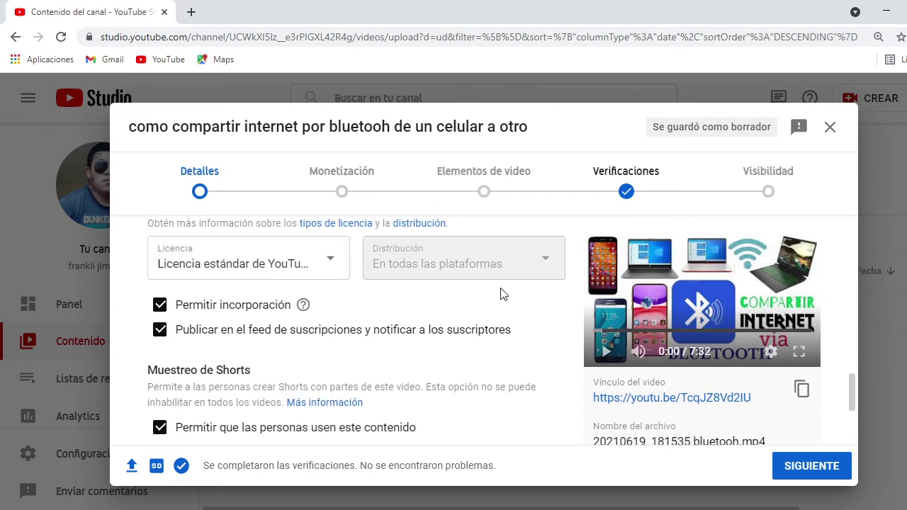
# Proceed to the Monetización stage and set the video's monetization to Activada.
pyautogui.click(785, 474)
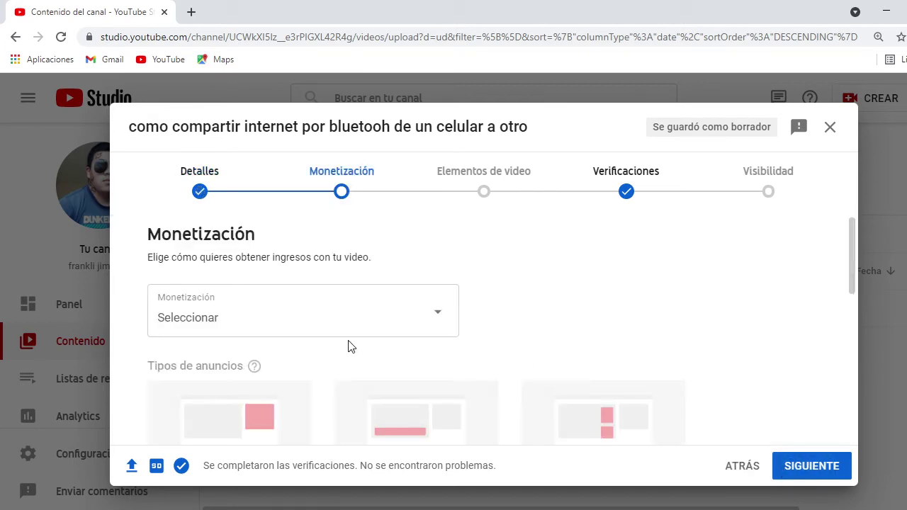
pyautogui.click(436, 316)
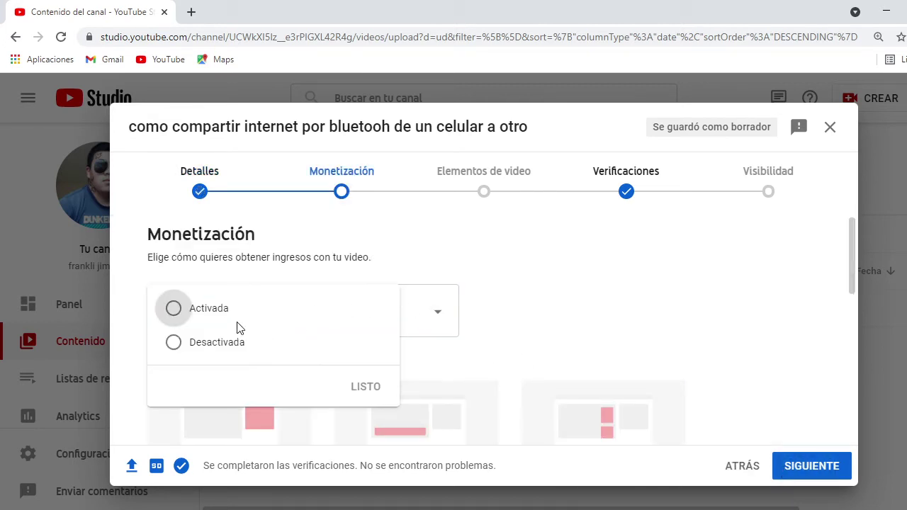
pyautogui.click(232, 312)
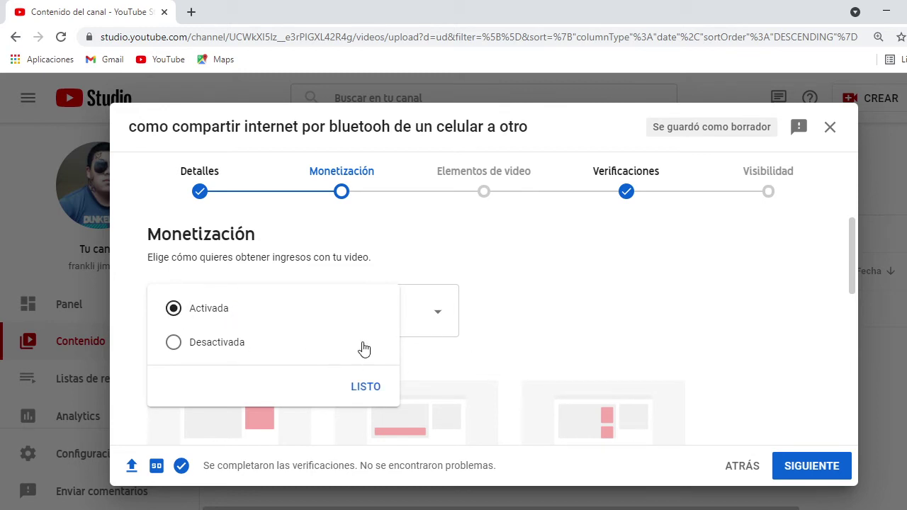
pyautogui.click(361, 389)
# Review the ad types and video ad placement options, and continue to the ad suitability stage.
pyautogui.scroll(-5, 488, 320)
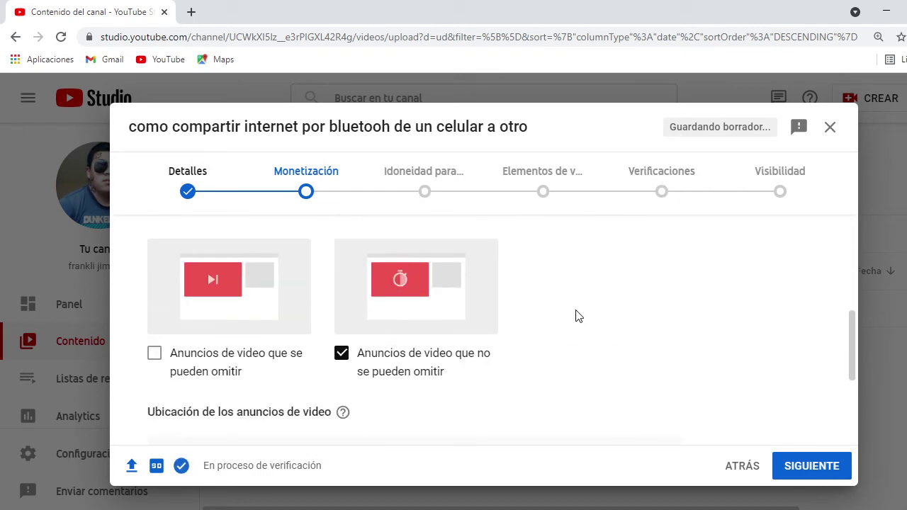
pyautogui.scroll(-3, 575, 317)
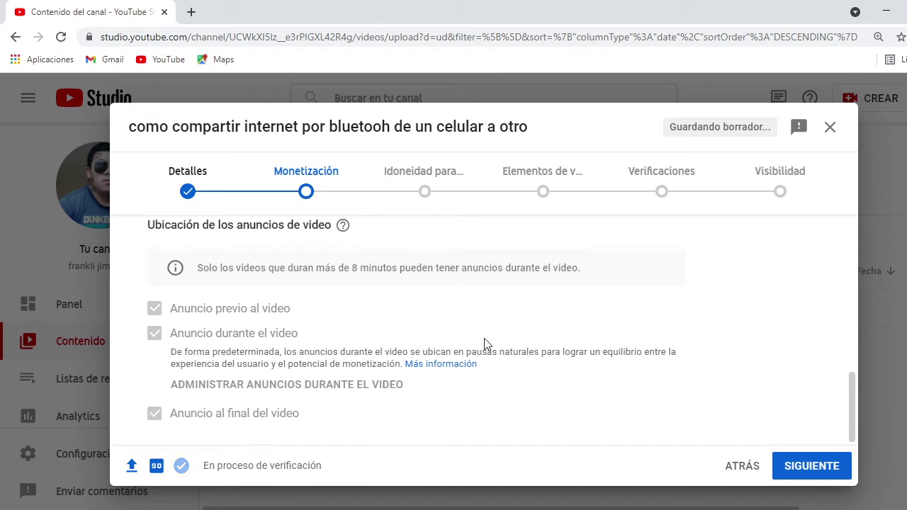
pyautogui.scroll(1, 588, 263)
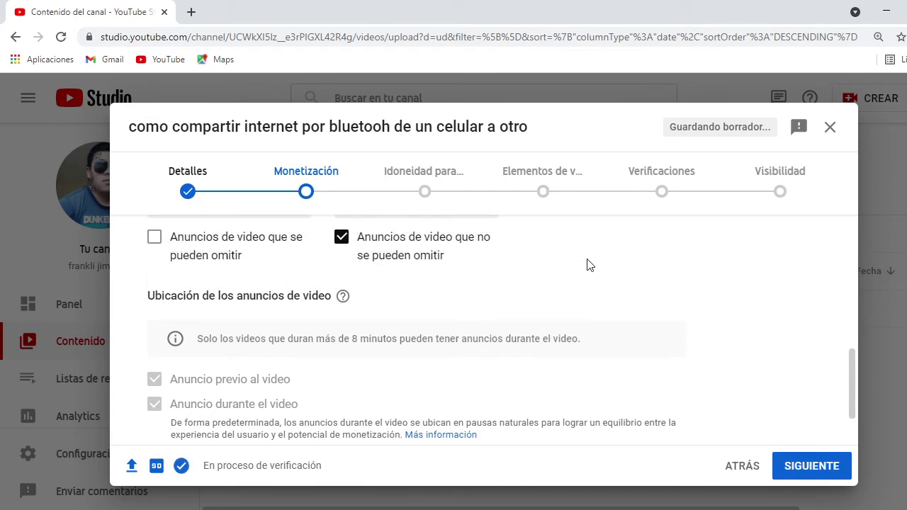
pyautogui.scroll(2, 369, 330)
pyautogui.scroll(3, 395, 332)
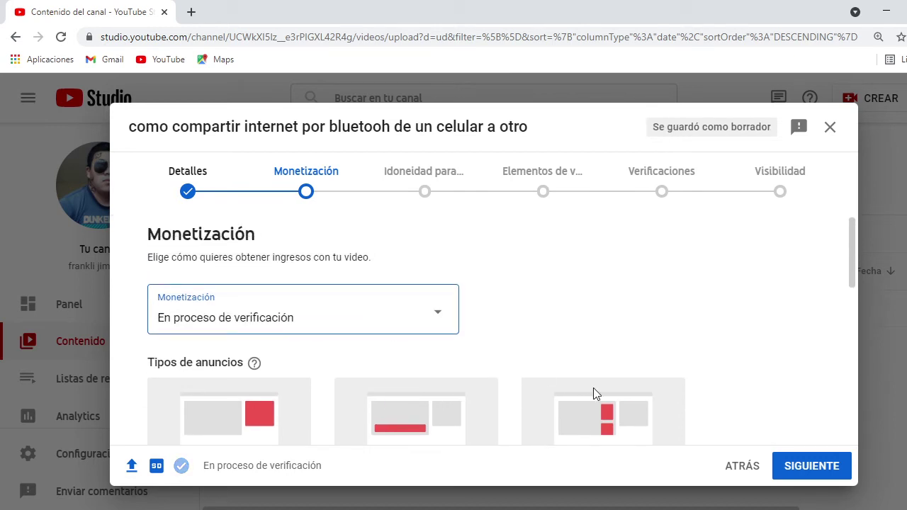
pyautogui.click(797, 472)
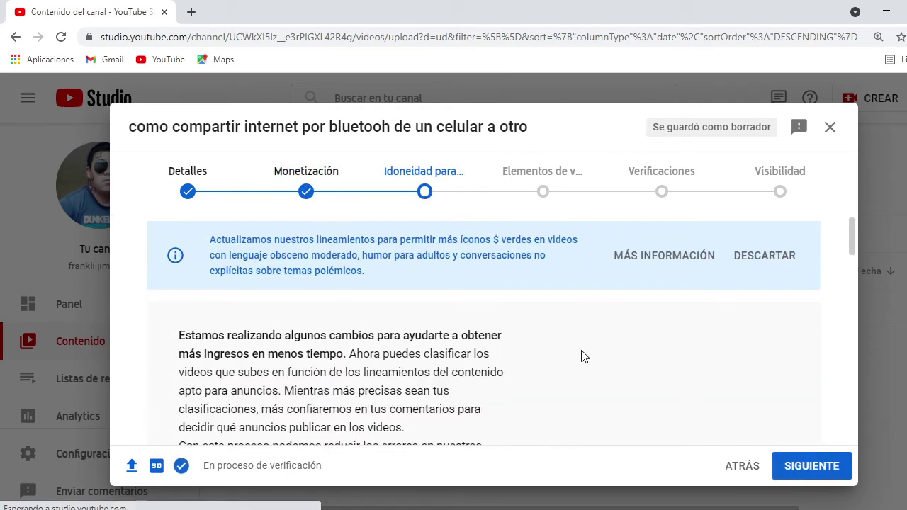
# Examine the ad suitability questionnaire, from Lenguaje inapropiado through Temas polémicos and Ninguna de las opciones anteriores.
pyautogui.scroll(-2, 397, 334)
pyautogui.scroll(2, 397, 335)
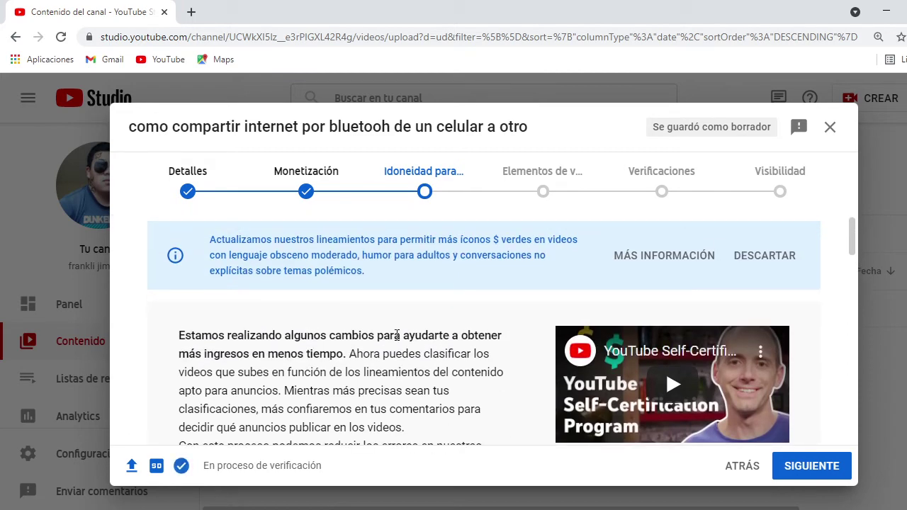
pyautogui.scroll(-7, 398, 336)
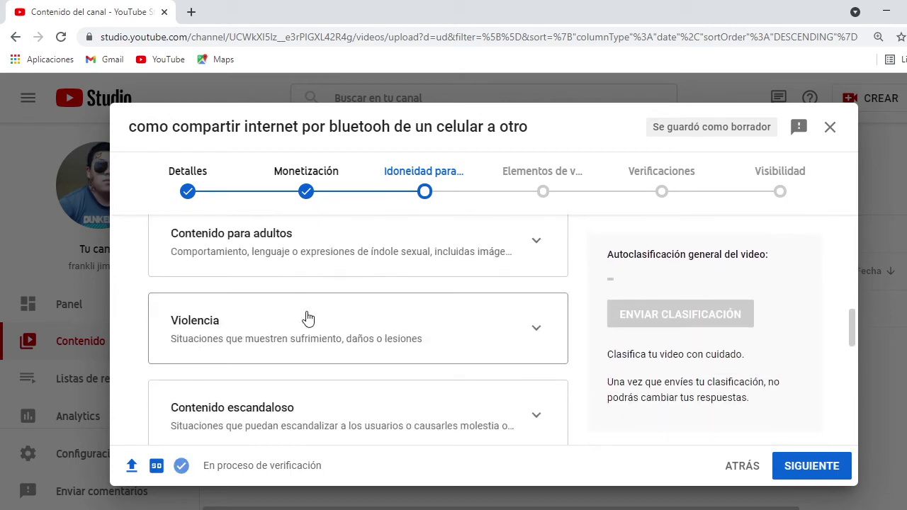
pyautogui.scroll(2, 353, 324)
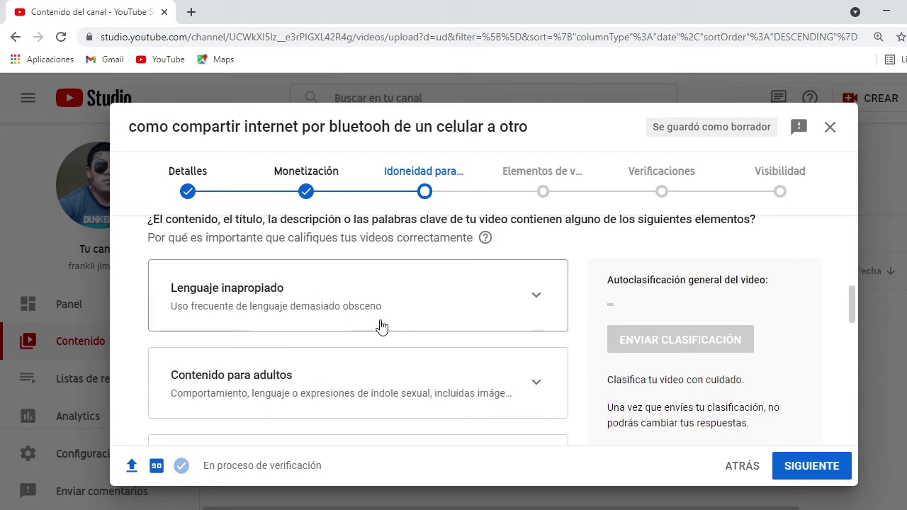
pyautogui.scroll(-3, 382, 326)
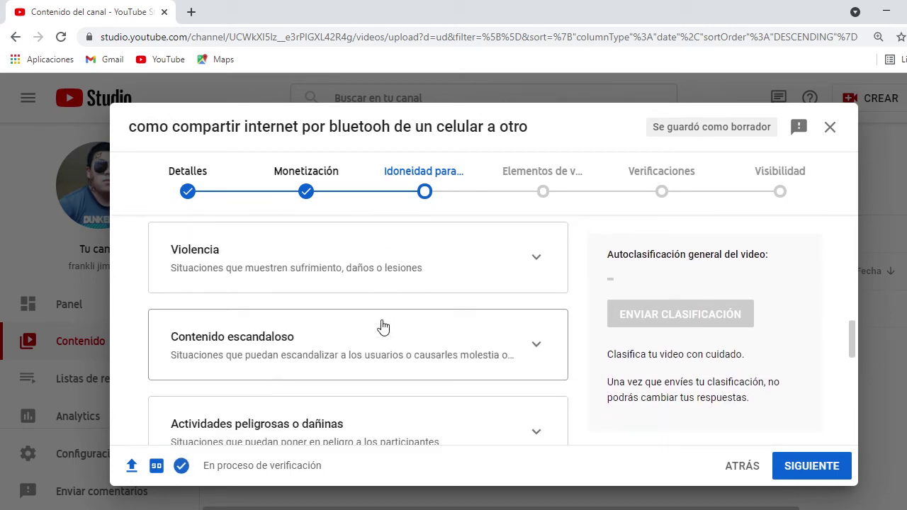
pyautogui.scroll(1, 382, 325)
pyautogui.scroll(-6, 664, 361)
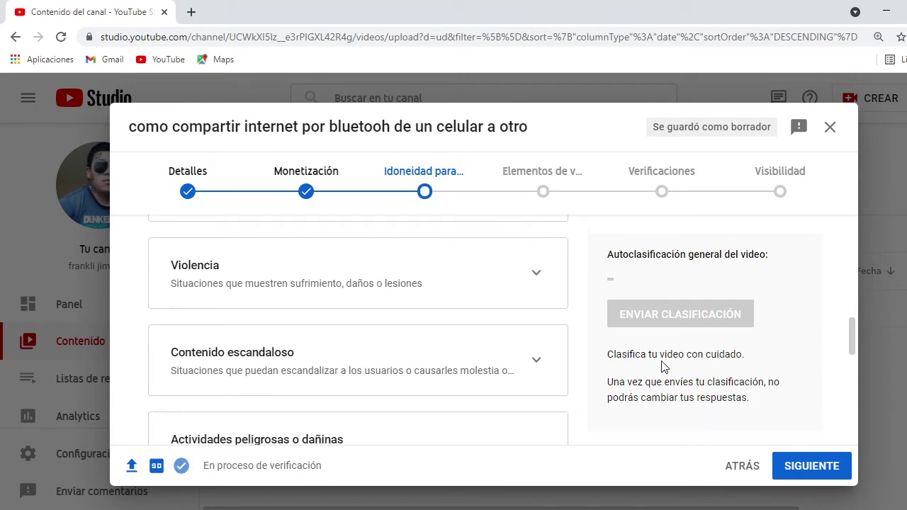
pyautogui.scroll(-3, 655, 350)
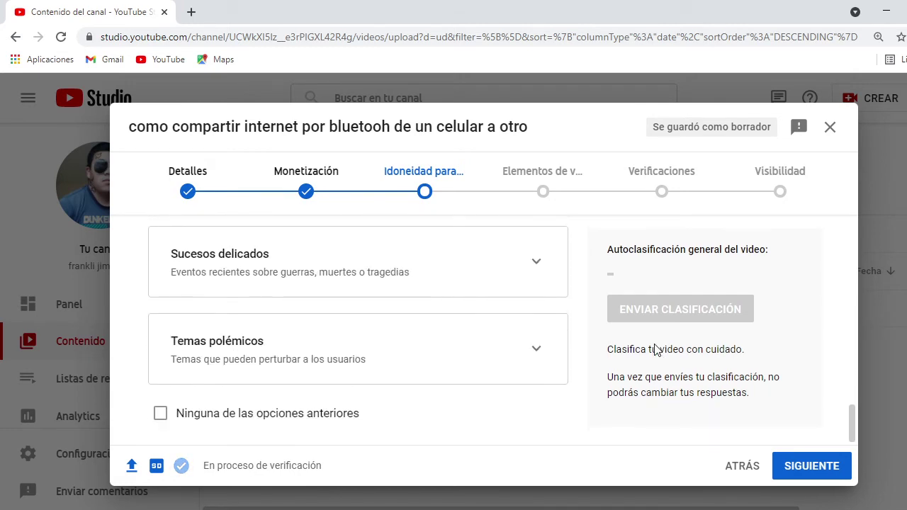
pyautogui.scroll(3, 656, 349)
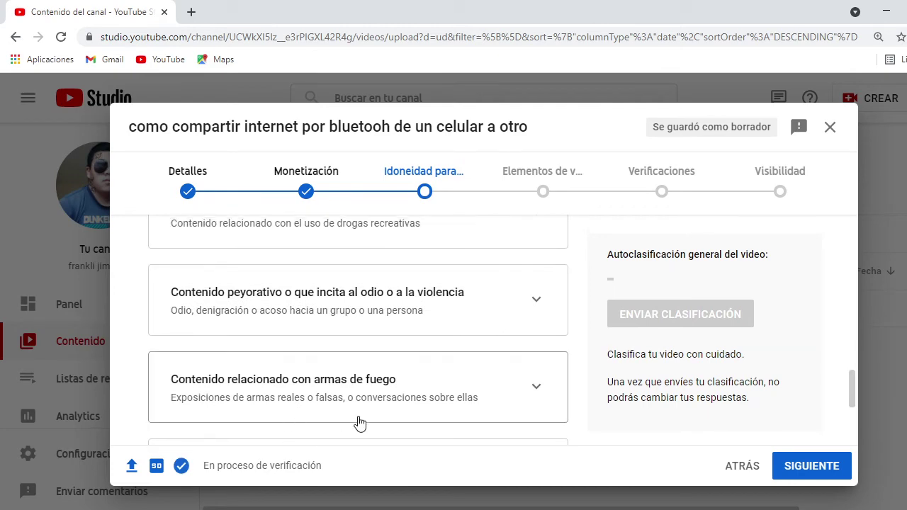
pyautogui.scroll(10, 429, 327)
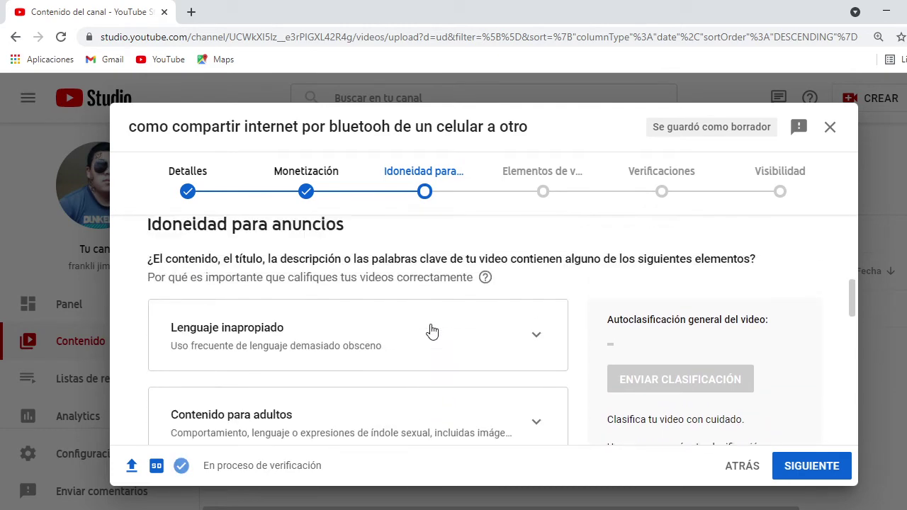
pyautogui.scroll(4, 433, 331)
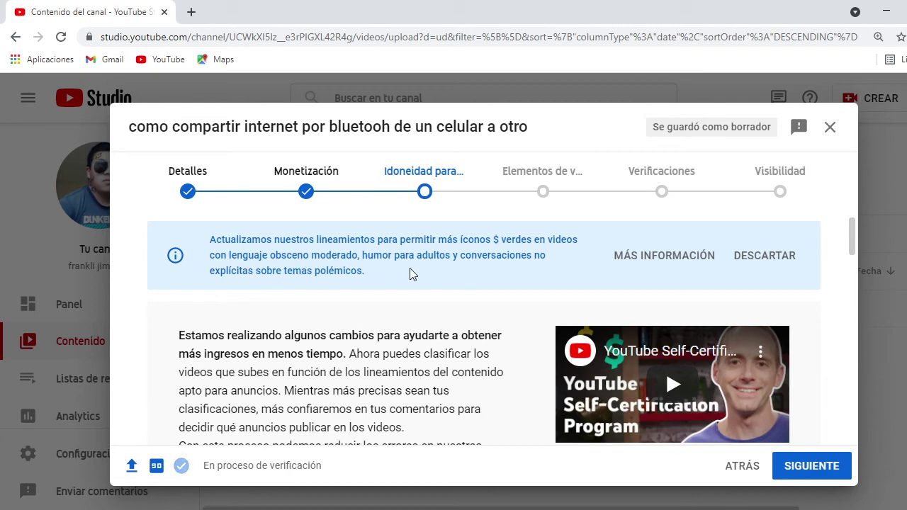
pyautogui.scroll(-5, 510, 304)
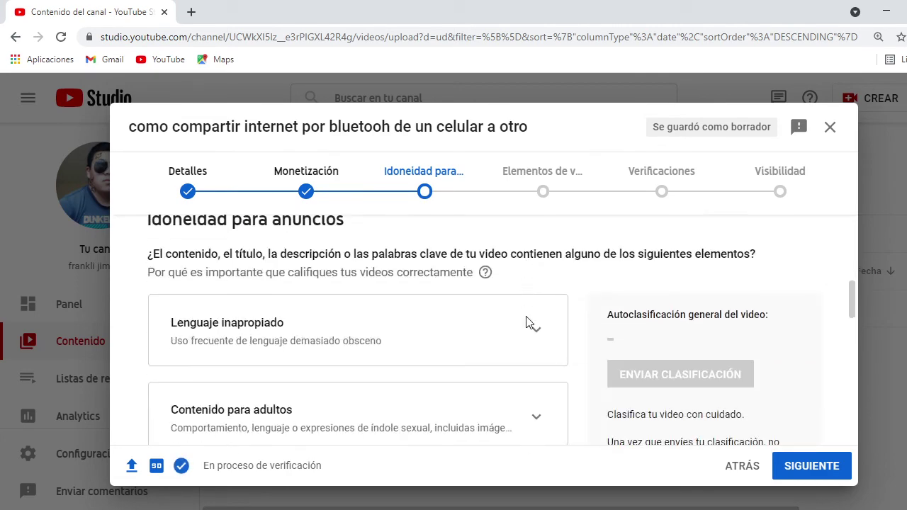
pyautogui.scroll(-6, 526, 317)
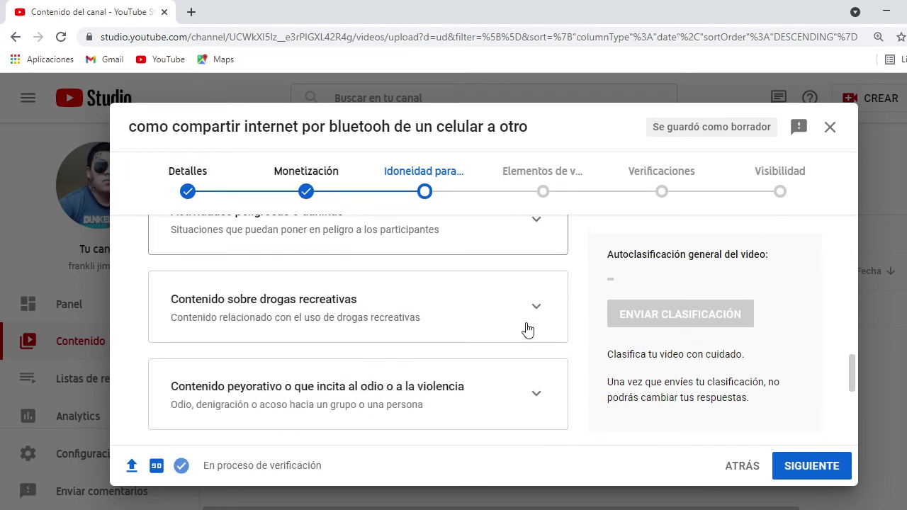
pyautogui.scroll(-3, 528, 326)
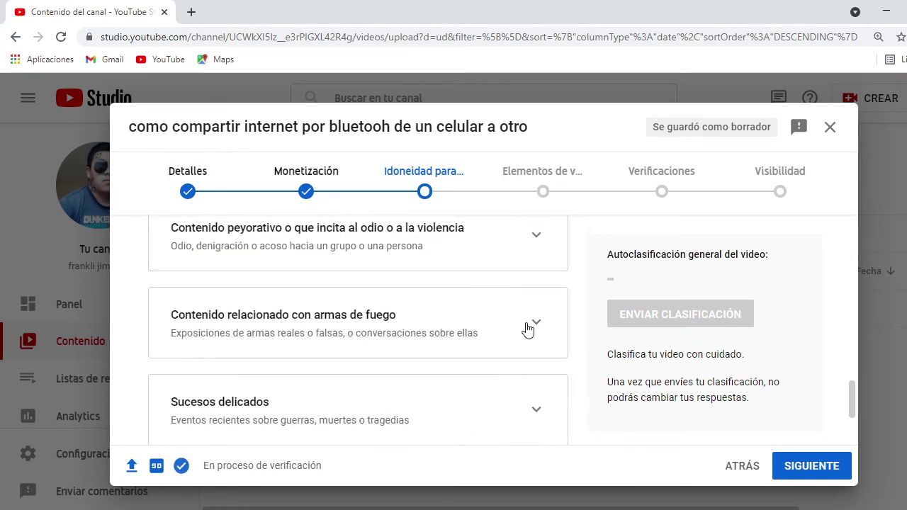
# Try to continue past the ad suitability stage without classifying the video, and return to the beginning of the questionnaire.
pyautogui.click(810, 469)
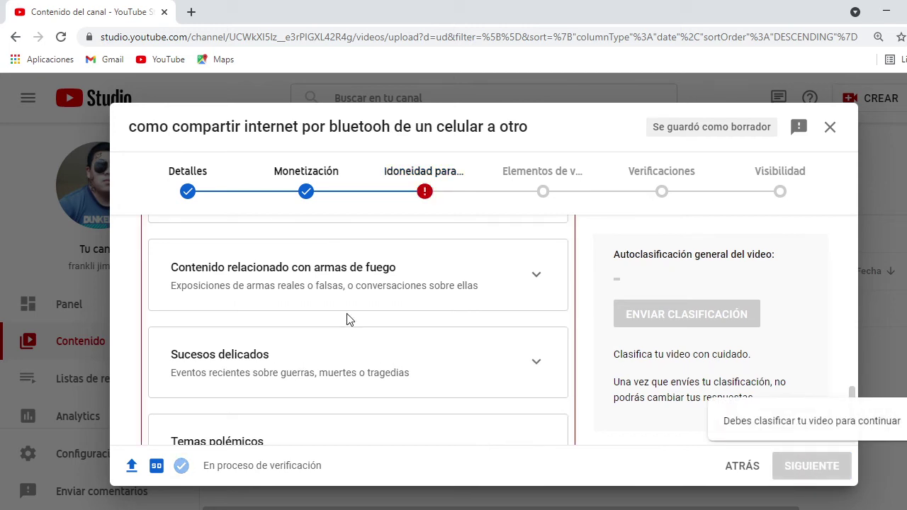
pyautogui.scroll(1, 377, 336)
pyautogui.scroll(2, 383, 333)
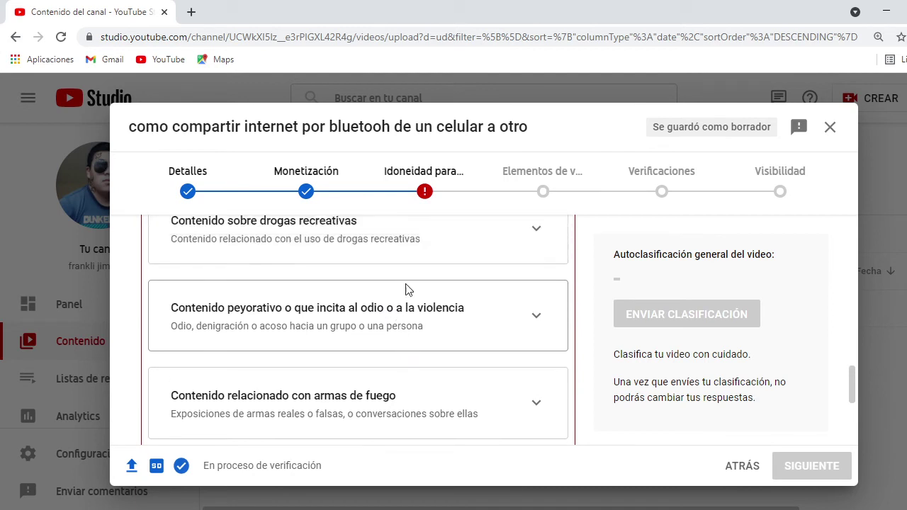
pyautogui.scroll(5, 409, 264)
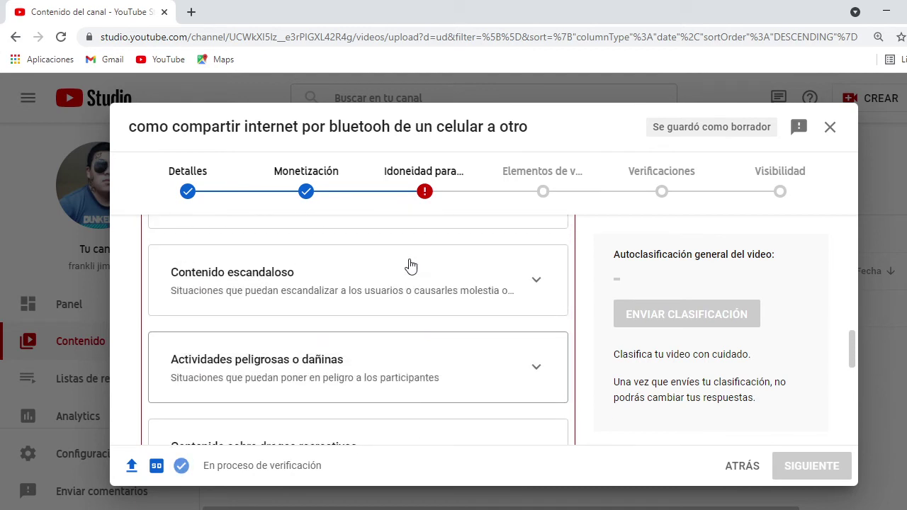
pyautogui.scroll(2, 411, 276)
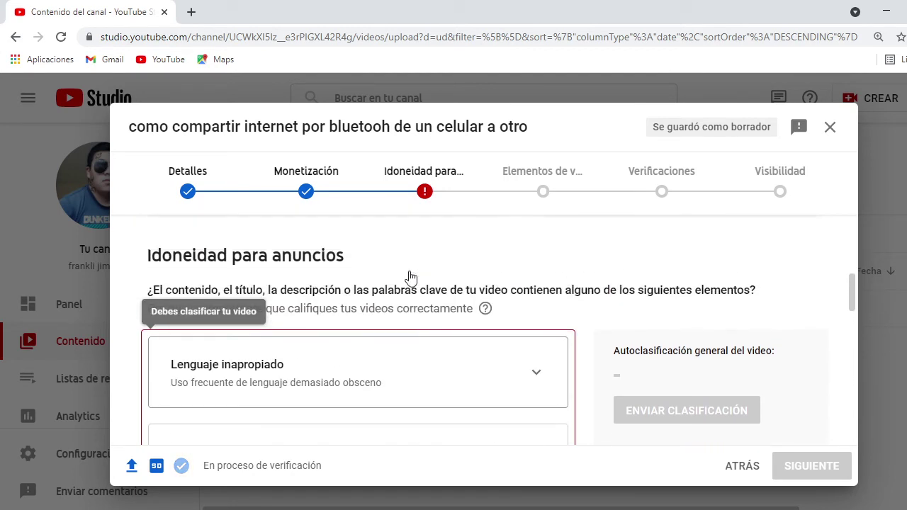
# Answer the ad suitability questionnaire with Ninguna de las opciones anteriores for the video.
pyautogui.scroll(2, 410, 280)
pyautogui.scroll(3, 410, 282)
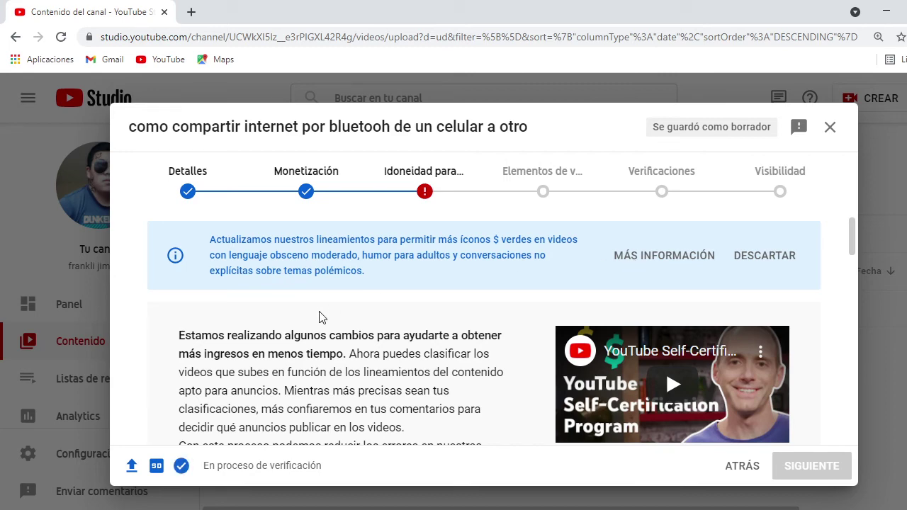
pyautogui.scroll(-6, 320, 318)
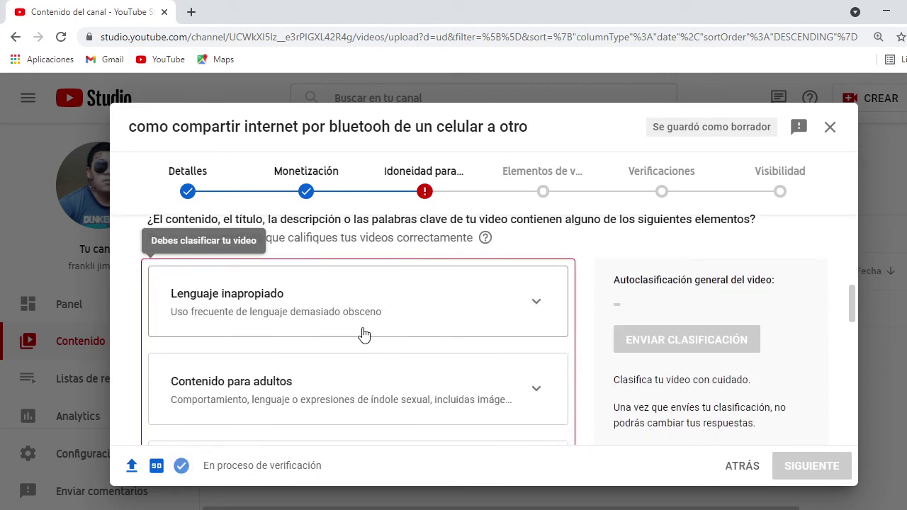
pyautogui.scroll(1, 373, 346)
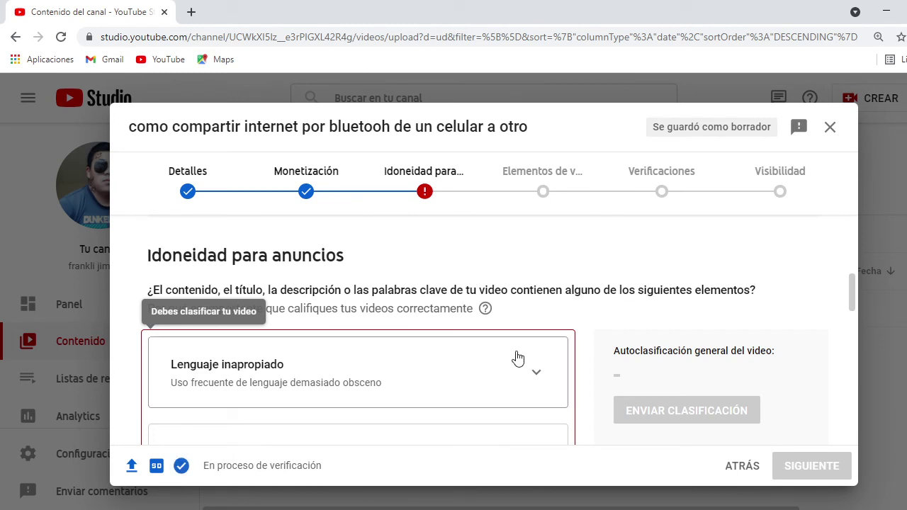
pyautogui.scroll(-1, 518, 359)
pyautogui.scroll(-1, 428, 336)
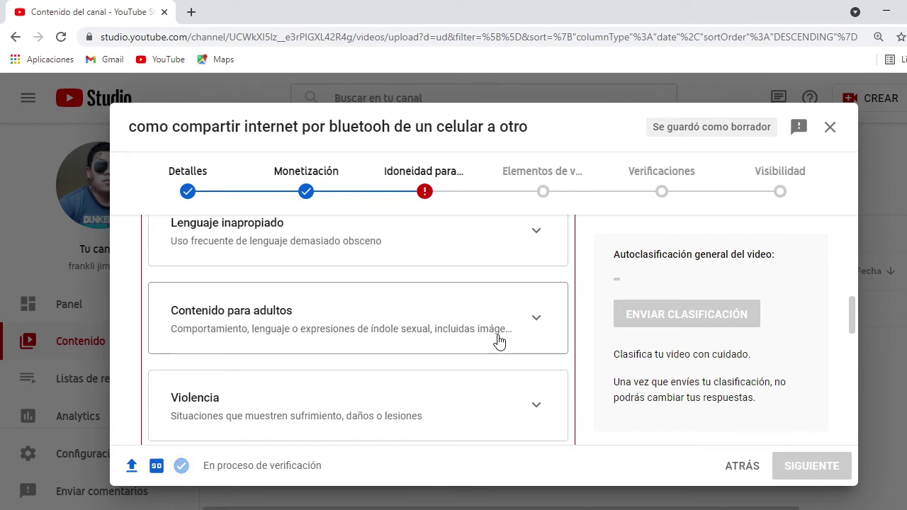
pyautogui.scroll(-7, 498, 343)
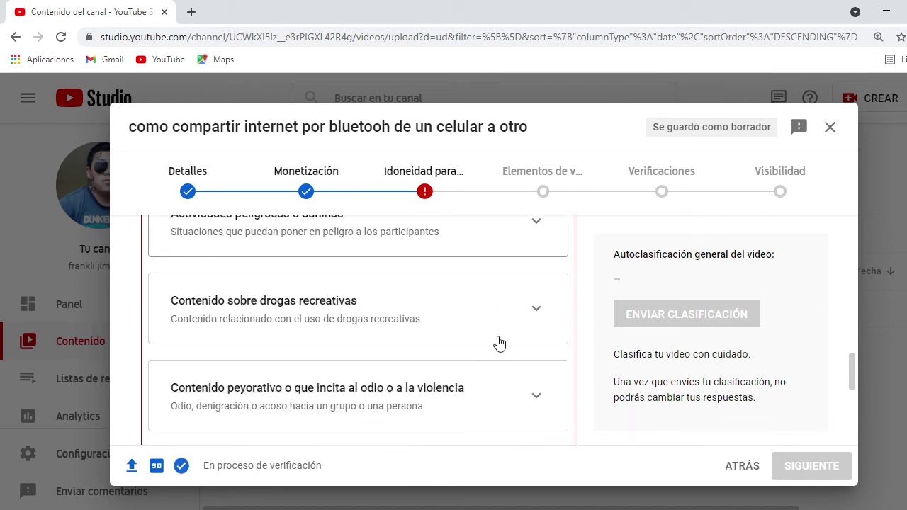
pyautogui.scroll(-3, 499, 345)
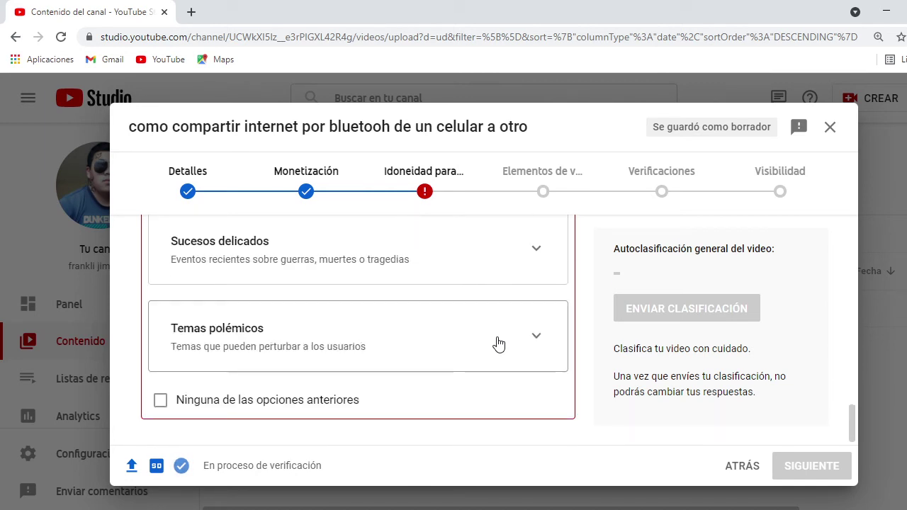
pyautogui.click(158, 403)
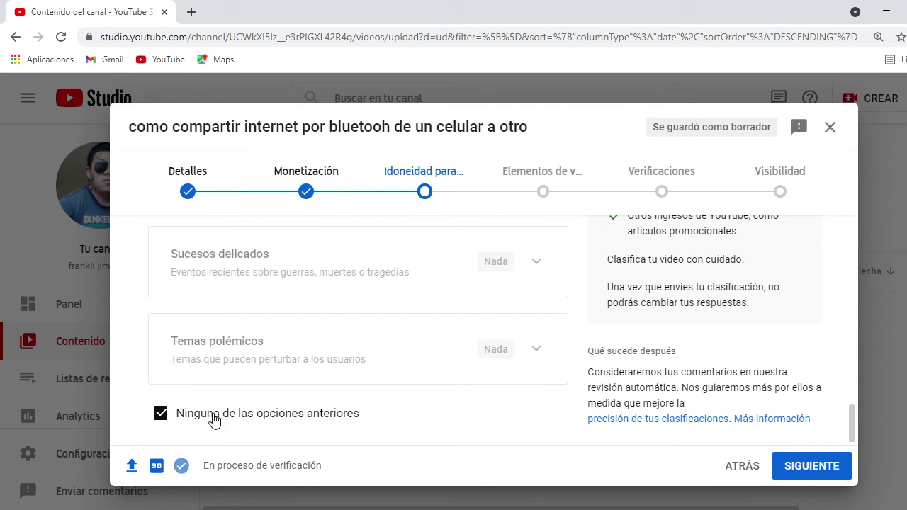
# Review the questionnaire's answers and try to continue without submitting the classification.
pyautogui.scroll(3, 331, 387)
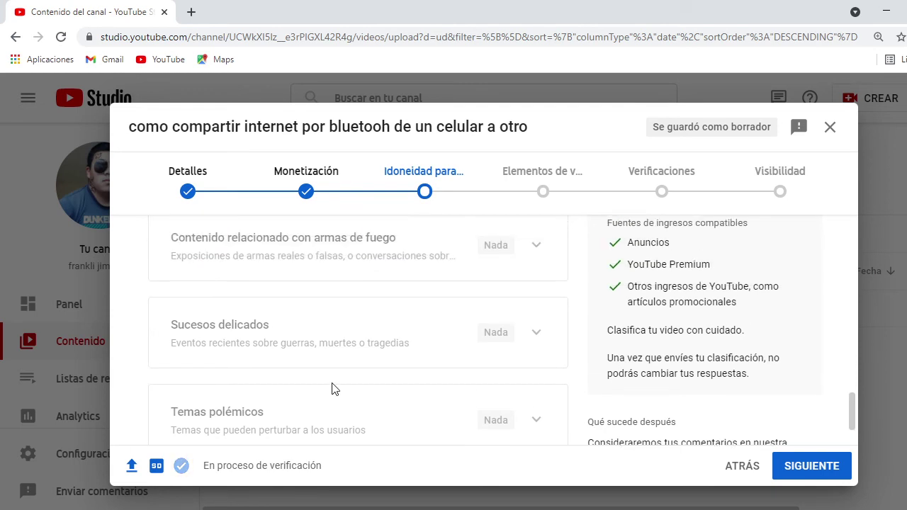
pyautogui.scroll(1, 326, 385)
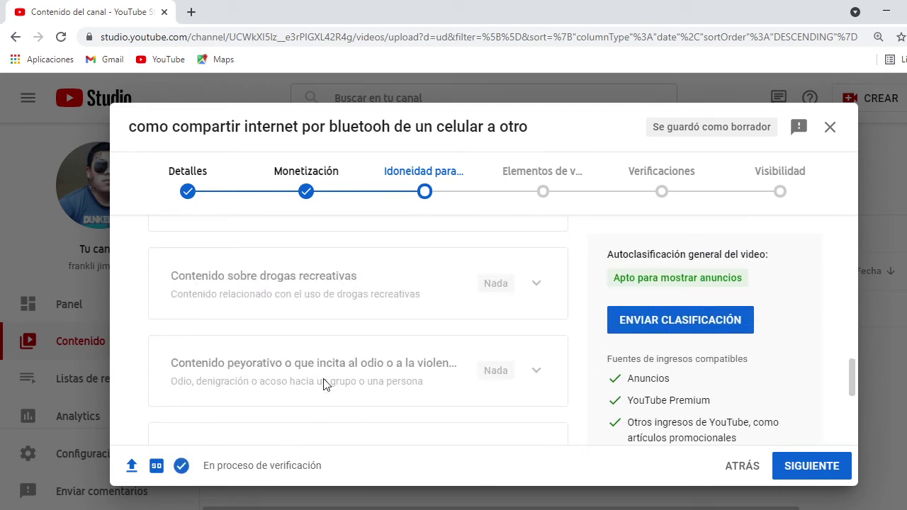
pyautogui.scroll(-1, 317, 375)
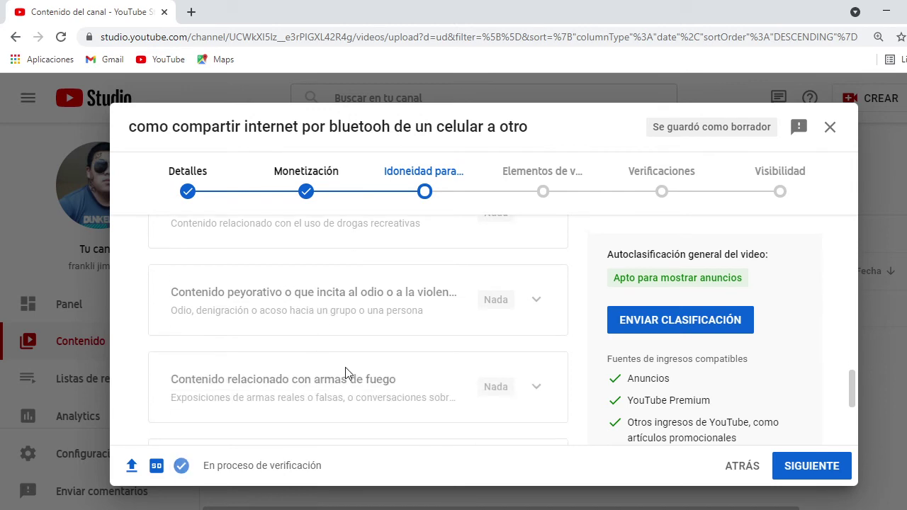
pyautogui.scroll(-3, 349, 366)
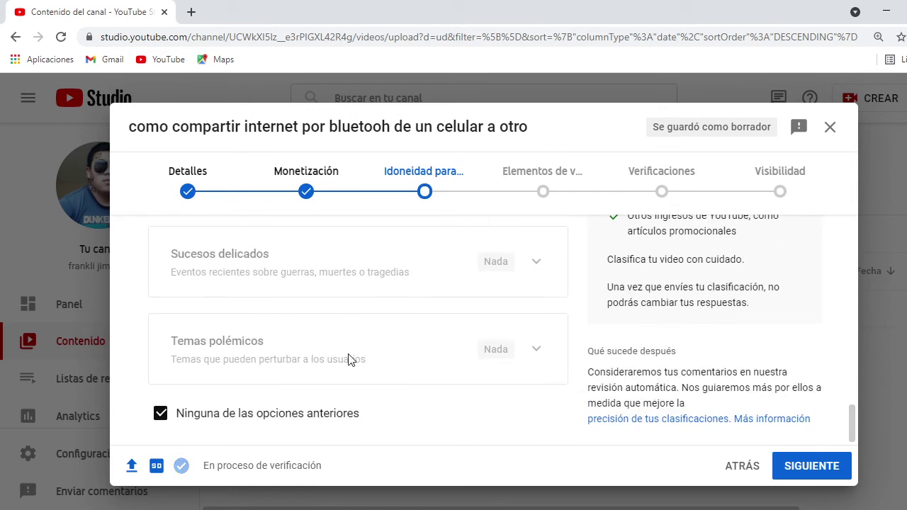
pyautogui.scroll(2, 348, 360)
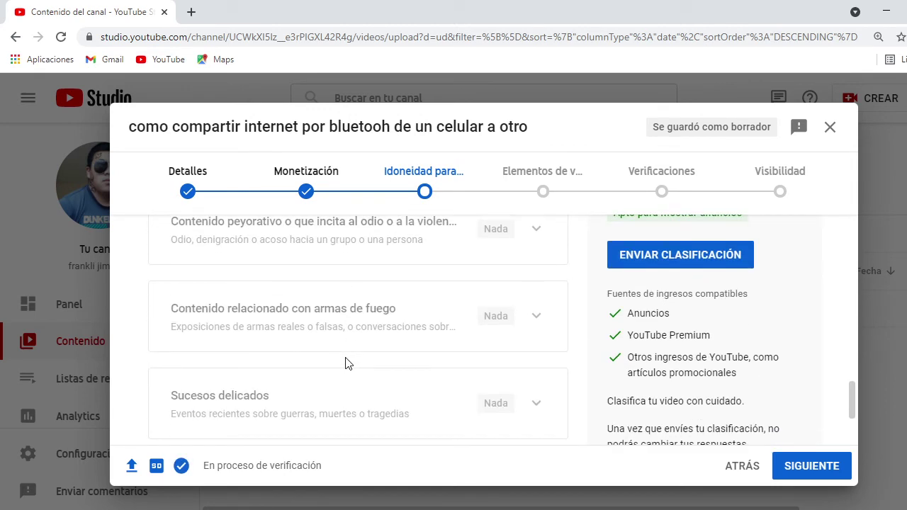
pyautogui.scroll(-1, 345, 363)
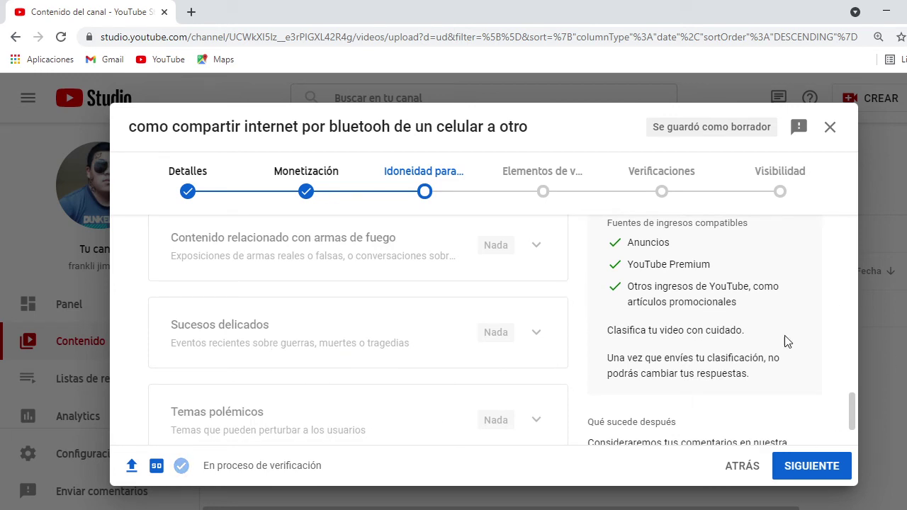
pyautogui.click(820, 473)
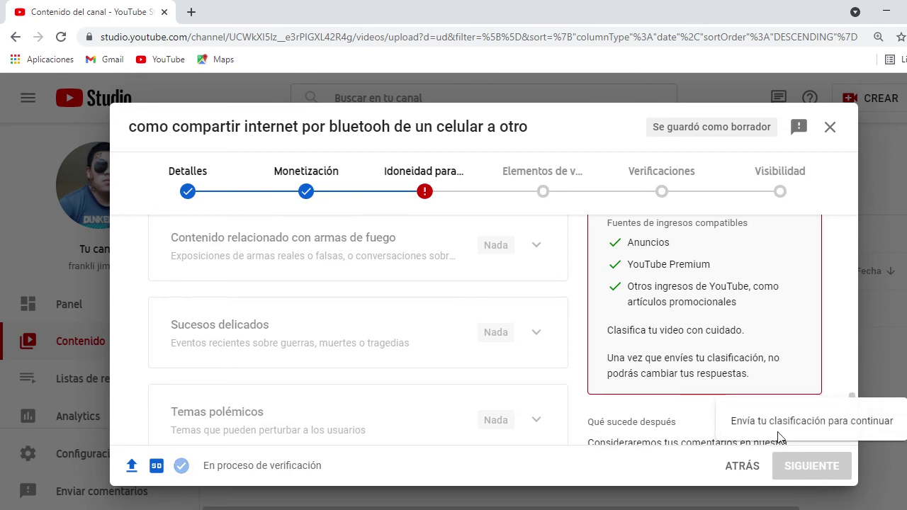
# Submit the video's ad suitability self-classification and continue to the Elementos de video stage.
pyautogui.scroll(-1, 465, 329)
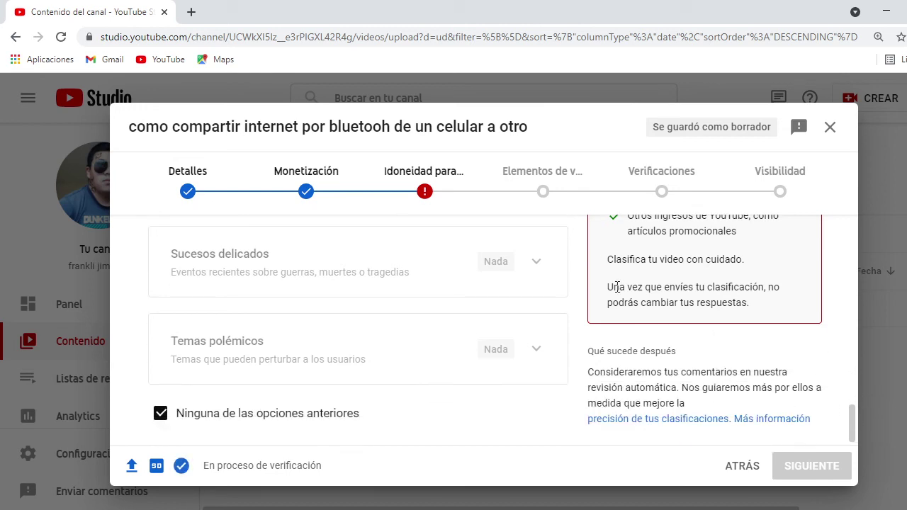
pyautogui.scroll(3, 617, 287)
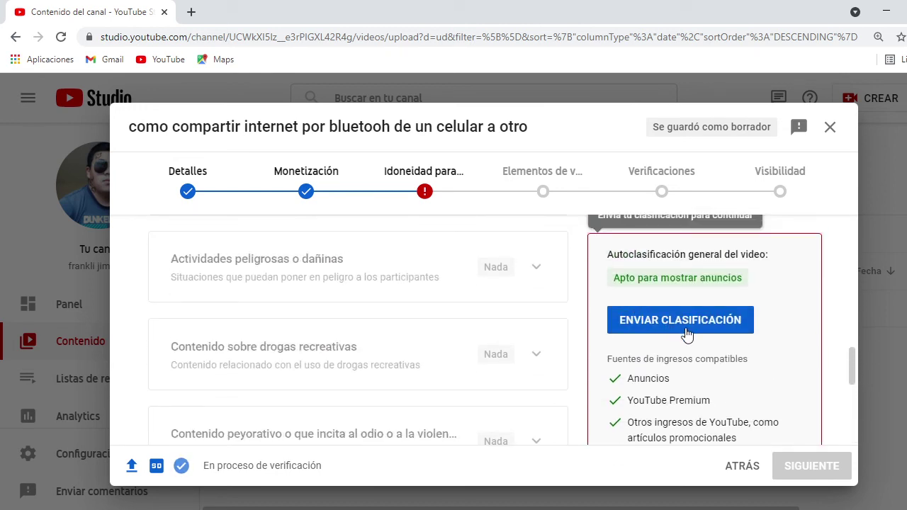
pyautogui.scroll(1, 685, 312)
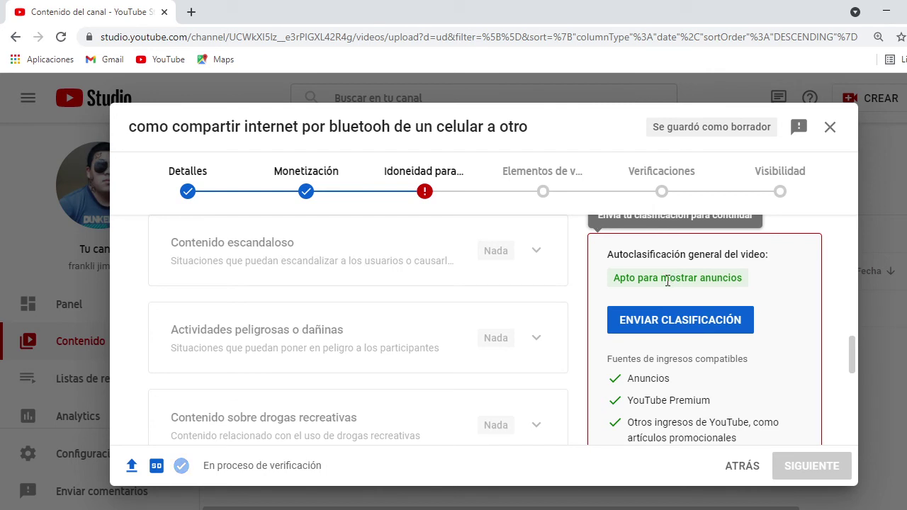
pyautogui.click(677, 330)
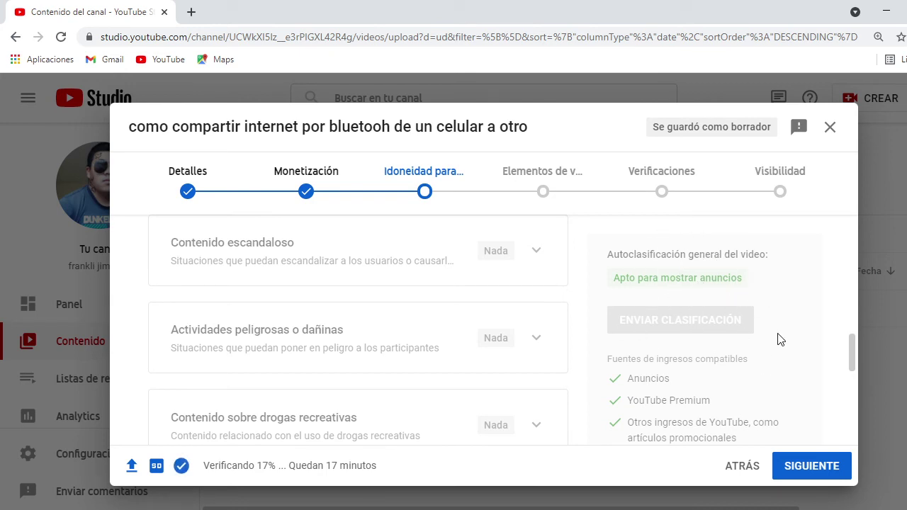
pyautogui.click(805, 473)
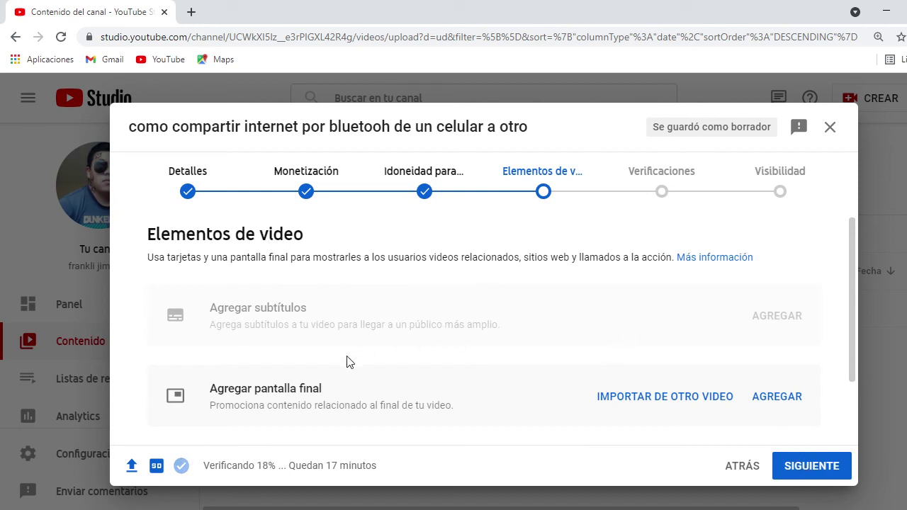
# Review the subtitle, end screen and card options, and continue to Verificaciones without adding any.
pyautogui.scroll(-2, 351, 362)
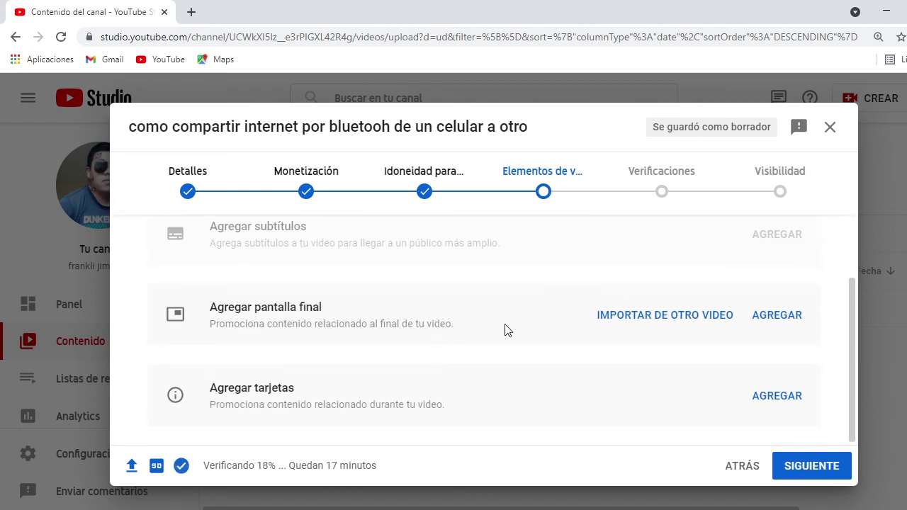
pyautogui.scroll(2, 785, 423)
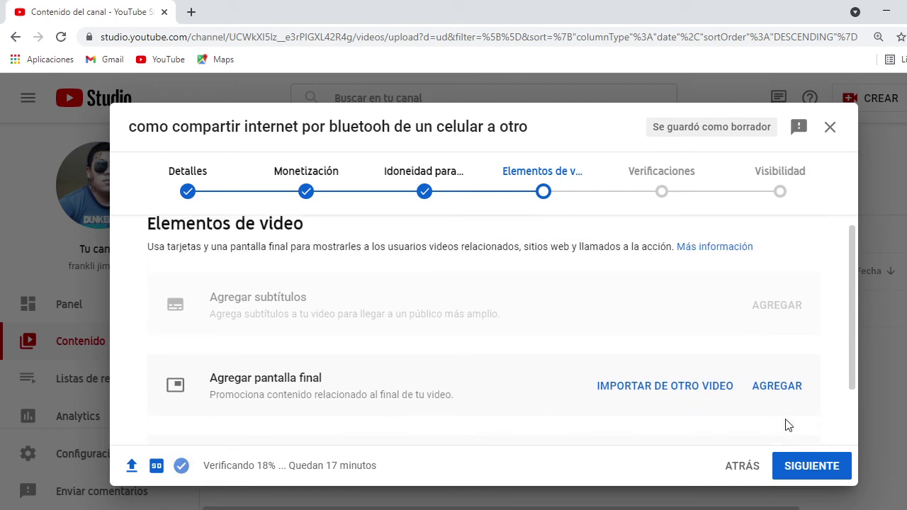
pyautogui.scroll(-2, 725, 298)
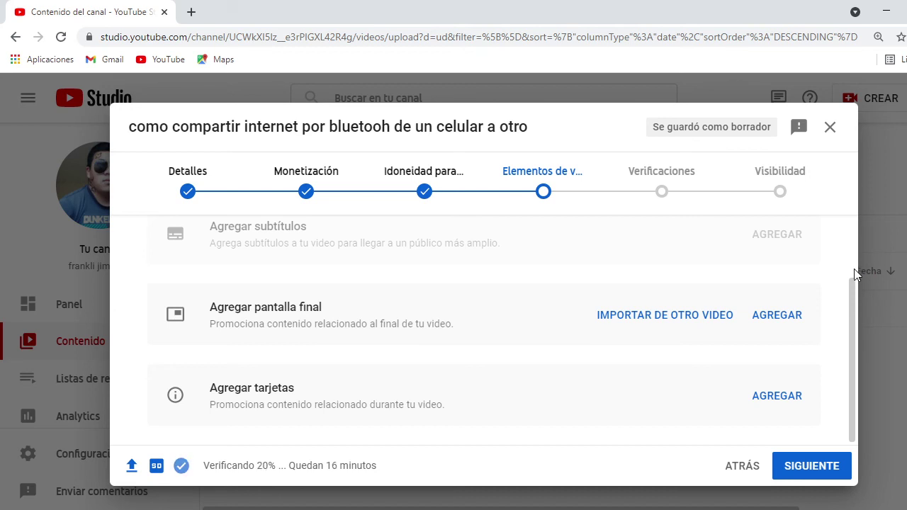
pyautogui.click(799, 469)
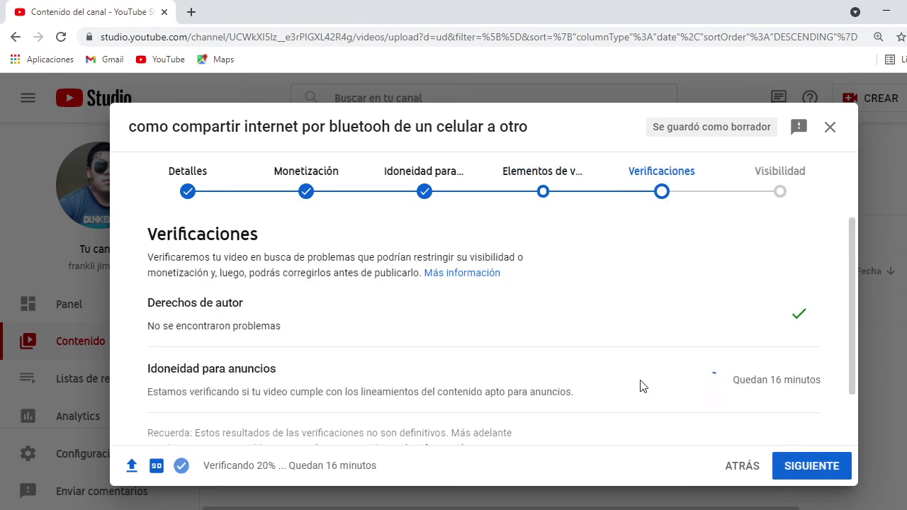
# Review the copyright and ad suitability checks, and continue to the Visibilidad stage.
pyautogui.scroll(-2, 643, 386)
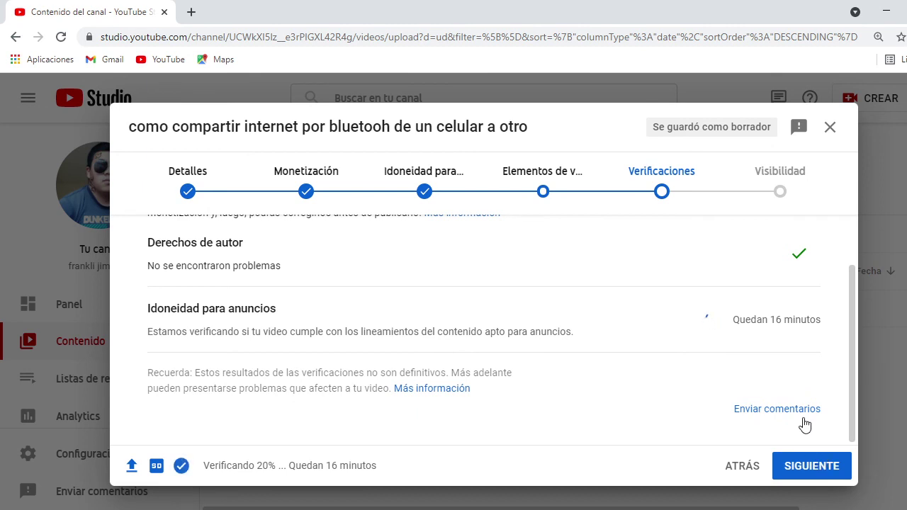
pyautogui.scroll(2, 803, 425)
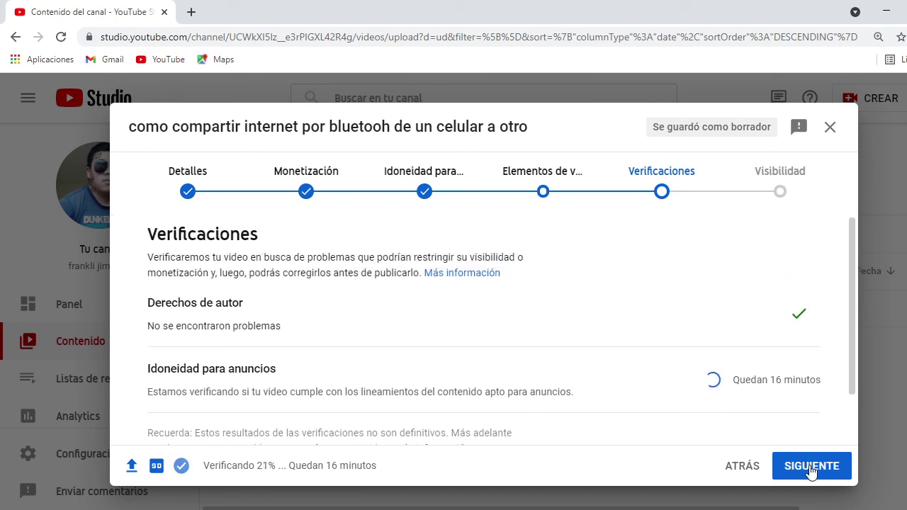
pyautogui.click(811, 467)
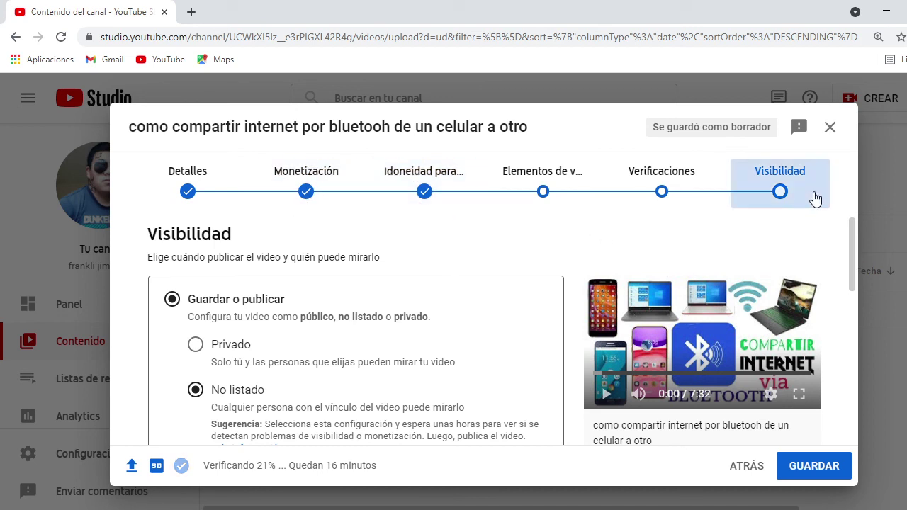
# Review the publishing and scheduling options, and save the video with its visibility kept as No listado.
pyautogui.scroll(-4, 844, 319)
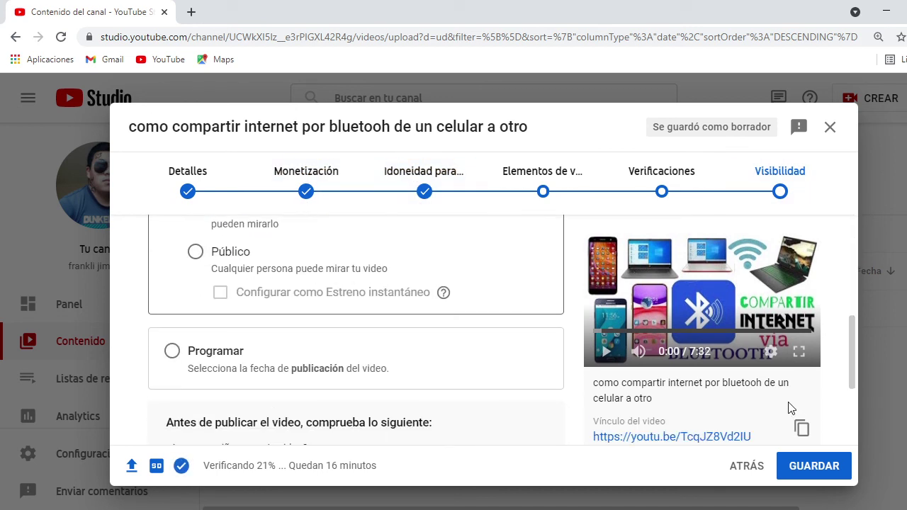
pyautogui.scroll(2, 374, 299)
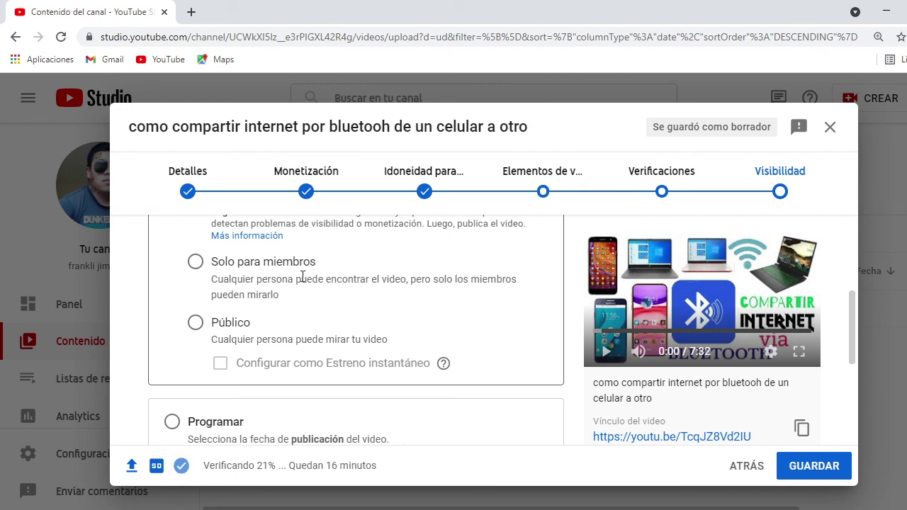
pyautogui.scroll(1, 303, 276)
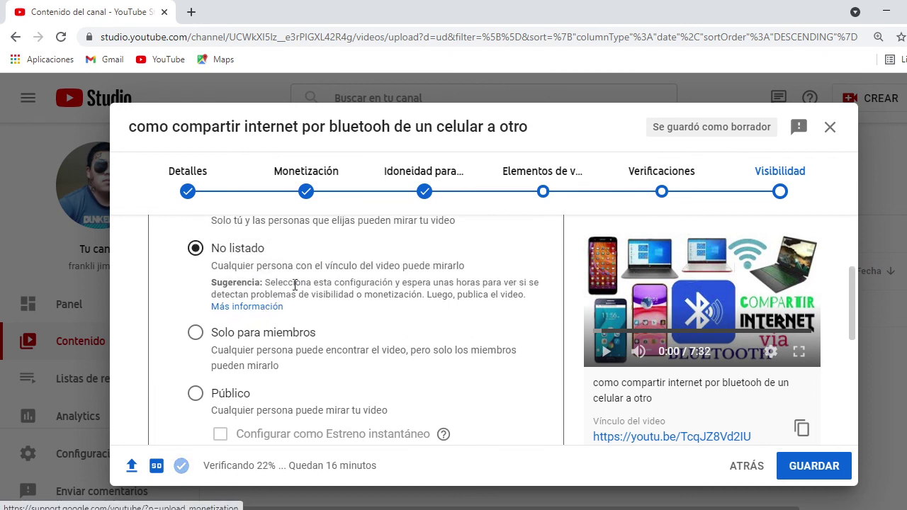
pyautogui.scroll(-1, 345, 283)
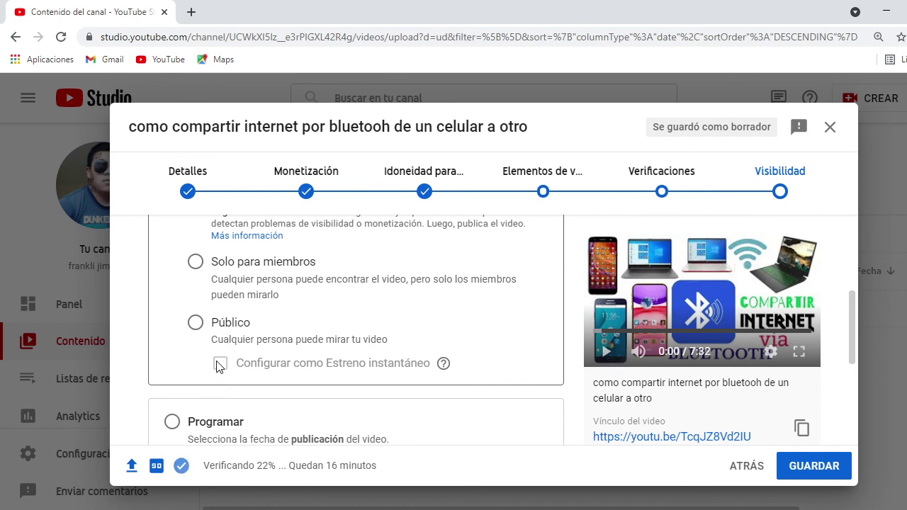
pyautogui.scroll(2, 219, 365)
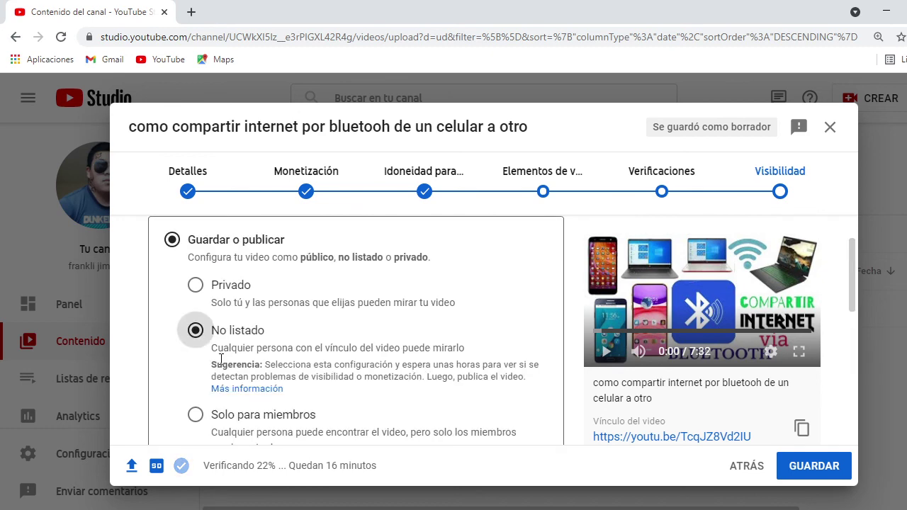
pyautogui.scroll(-3, 372, 303)
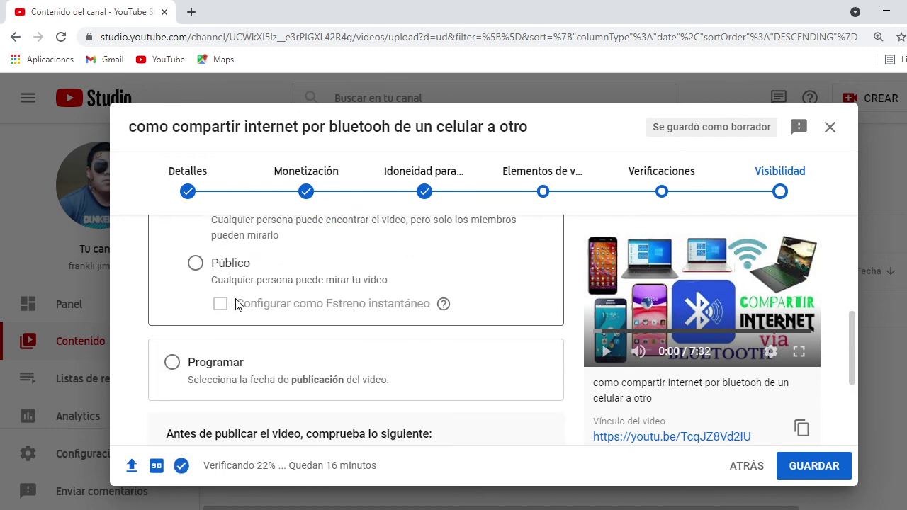
pyautogui.scroll(3, 228, 307)
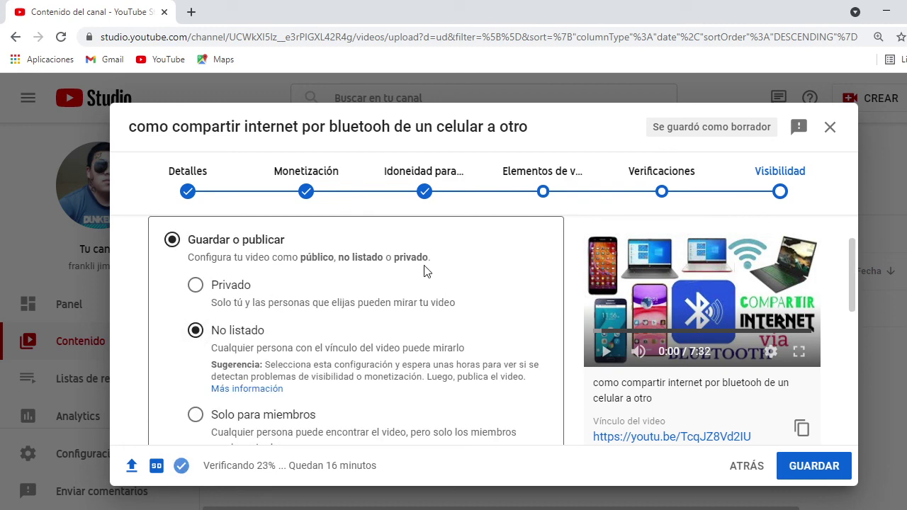
pyautogui.scroll(-5, 454, 280)
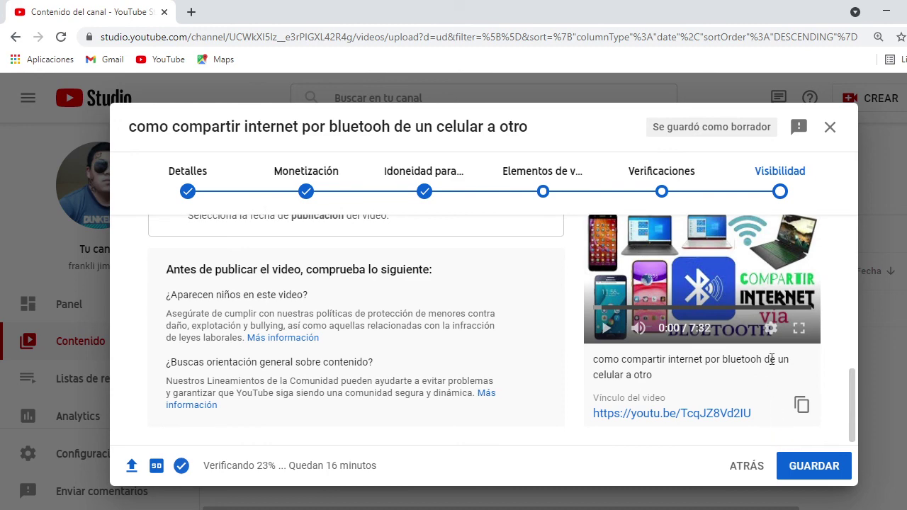
pyautogui.click(811, 469)
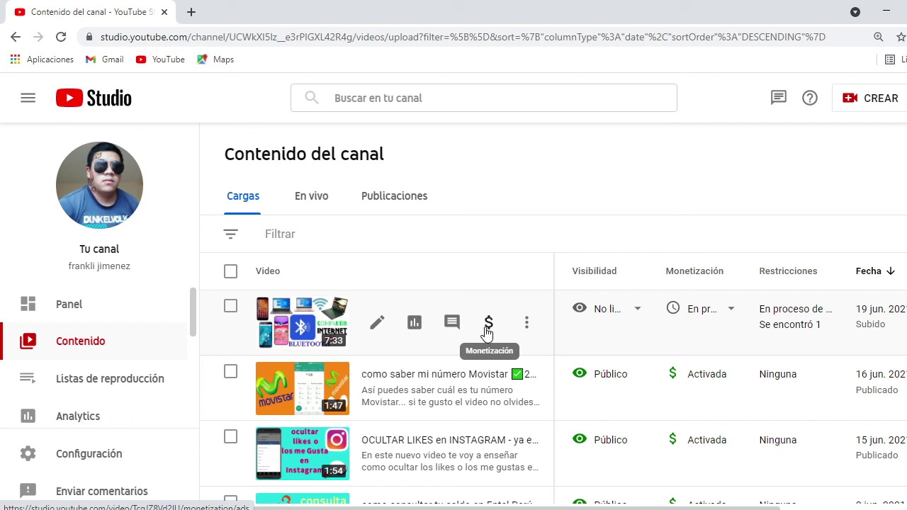
# Check the uploaded video's entry in the channel content list and go back to the previous page.
pyautogui.moveTo(640, 318)
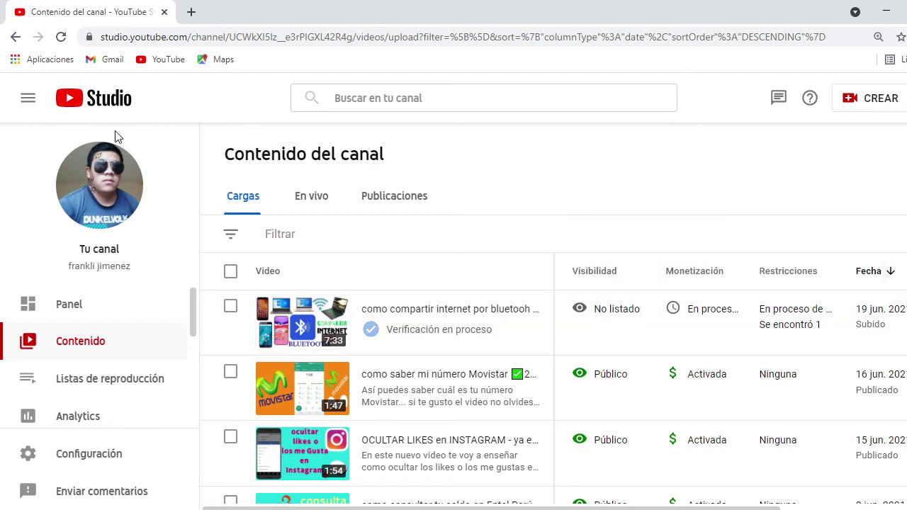
pyautogui.click(16, 39)
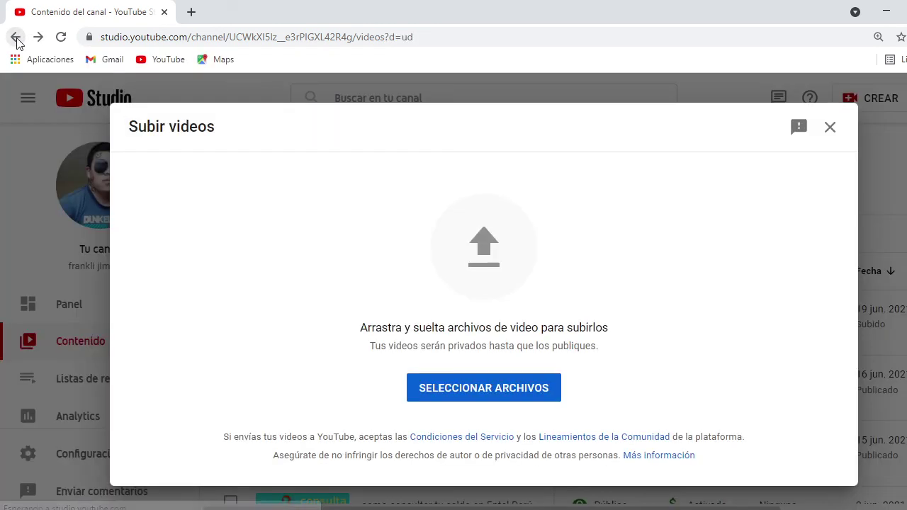